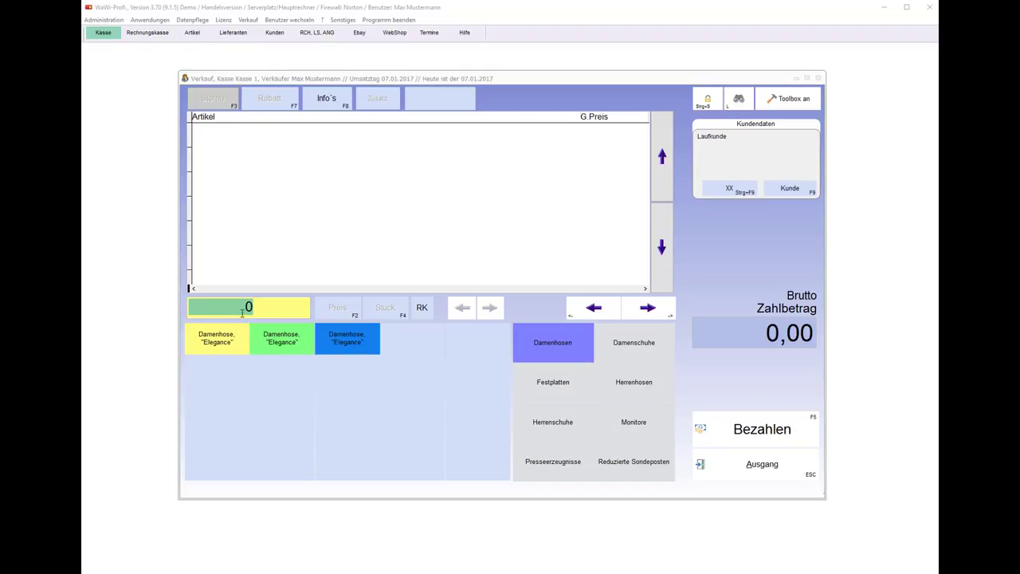
Step: Open the receipt copies from the register and again from the toolbox, closing the window each time
{"action": "left_click", "coordinate": [205, 313]}
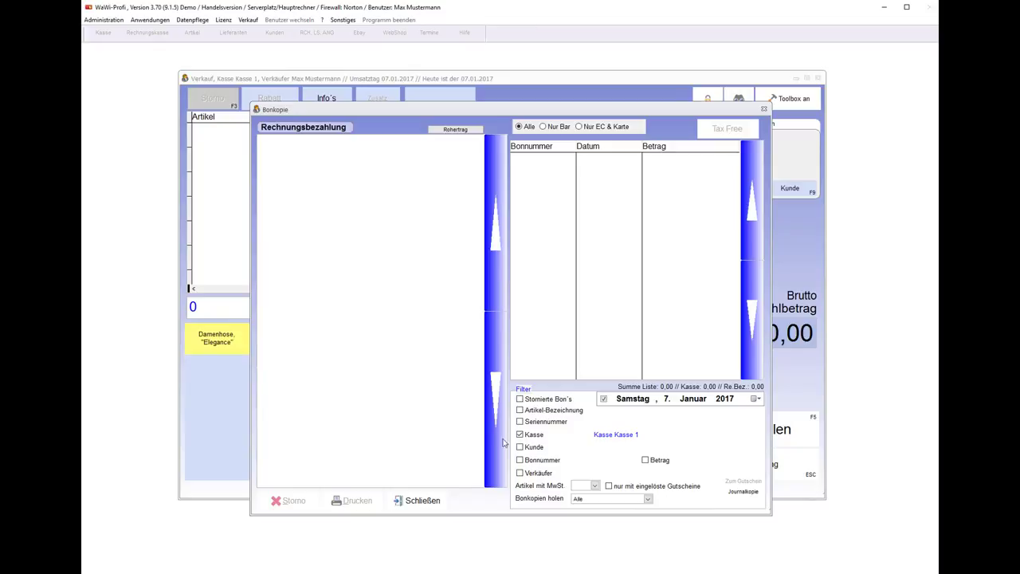
{"action": "left_click", "coordinate": [416, 500]}
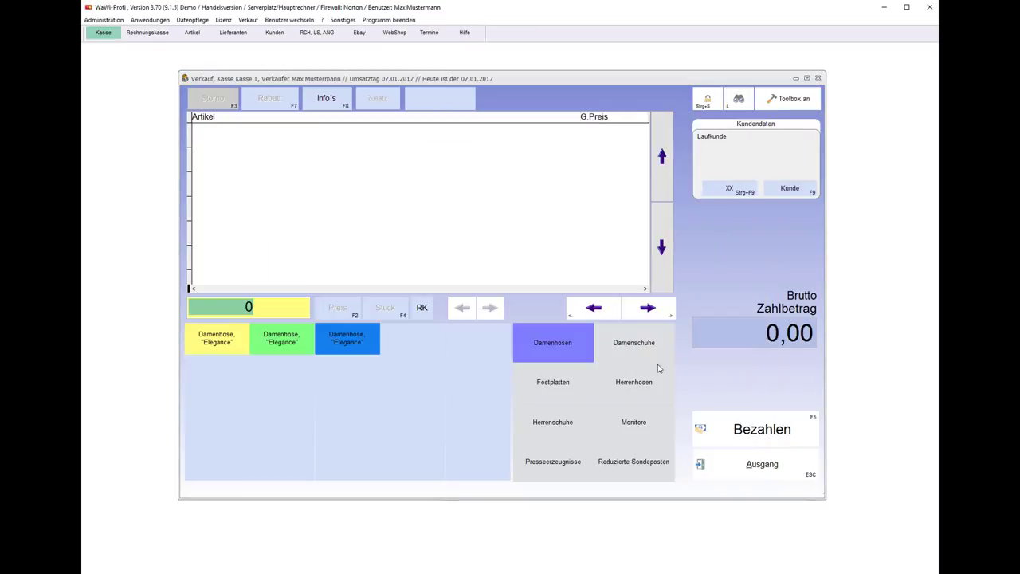
{"action": "left_click", "coordinate": [801, 109]}
{"action": "left_click", "coordinate": [780, 198]}
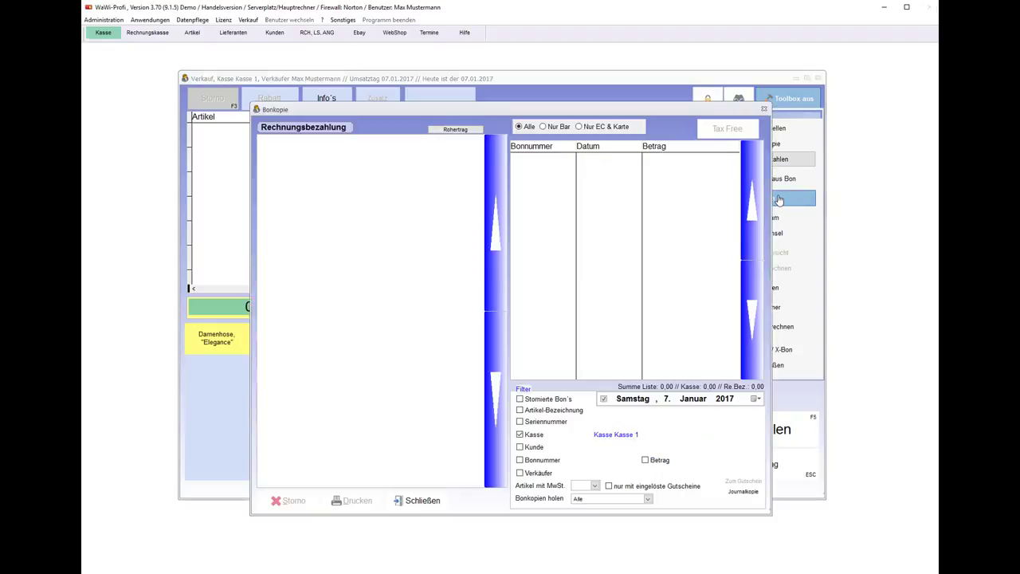
{"action": "left_click", "coordinate": [423, 501]}
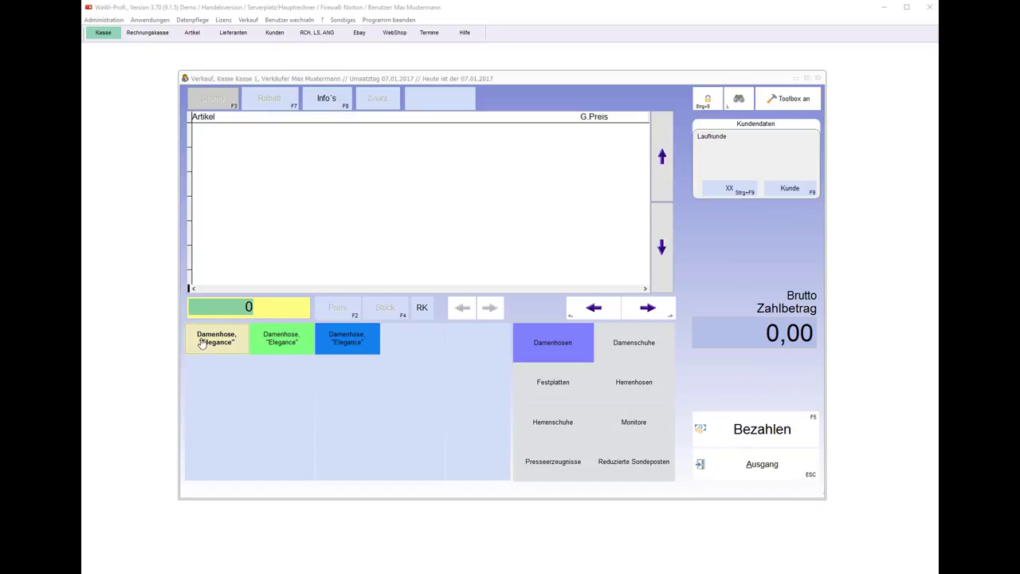
Step: Open the receipt copies from the register, turn off the date filter and display receipt number 1
{"action": "left_click", "coordinate": [215, 308]}
{"action": "key", "text": "F6"}
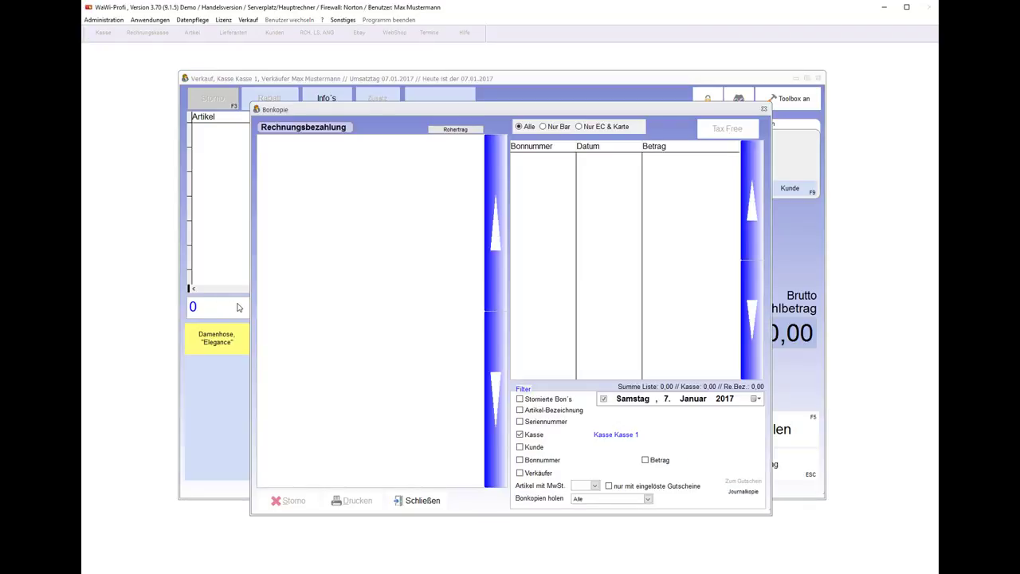
{"action": "left_click", "coordinate": [604, 399]}
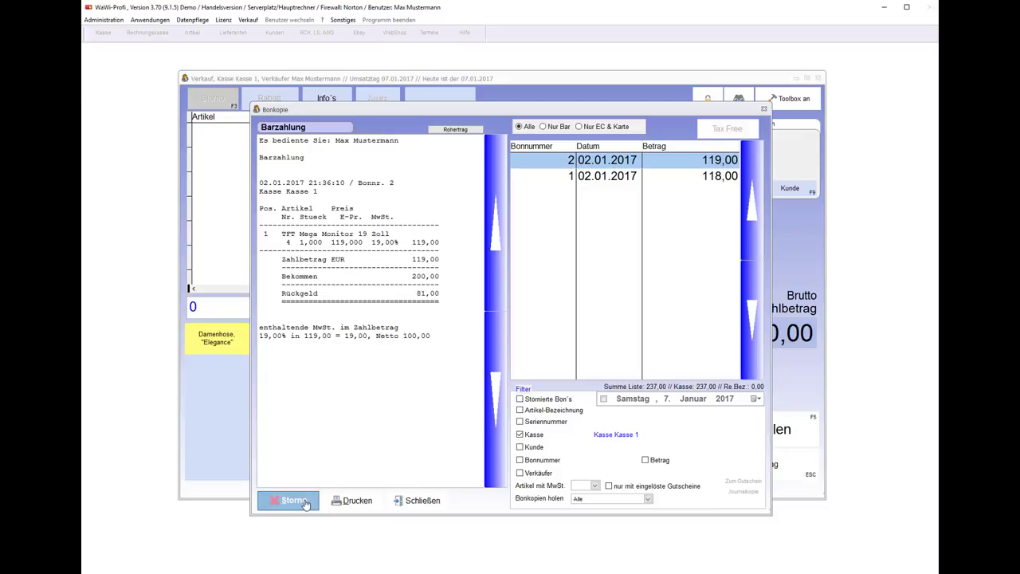
{"action": "left_click", "coordinate": [606, 180]}
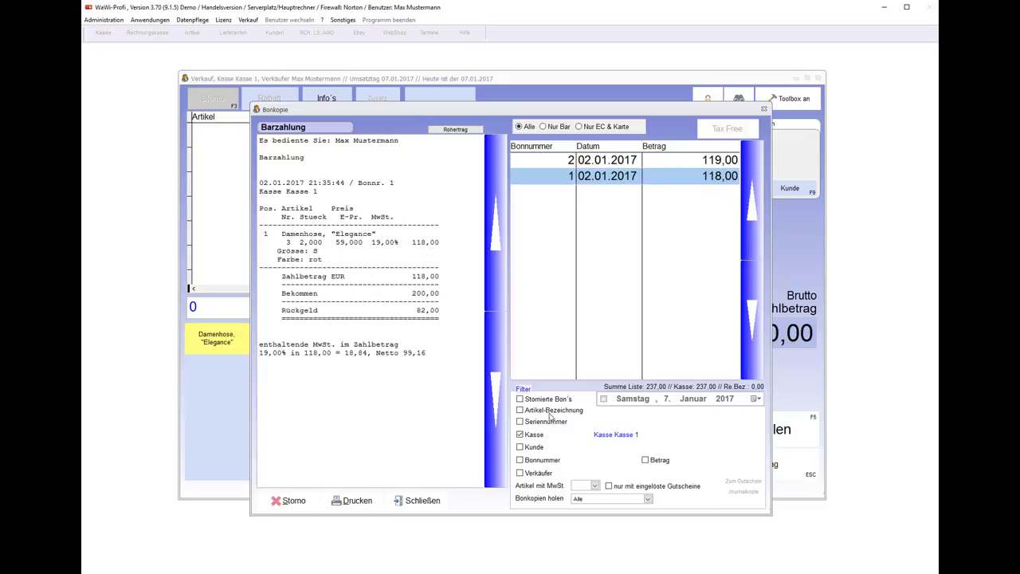
{"action": "left_click_drag", "start_coordinate": [260, 183], "coordinate": [304, 183]}
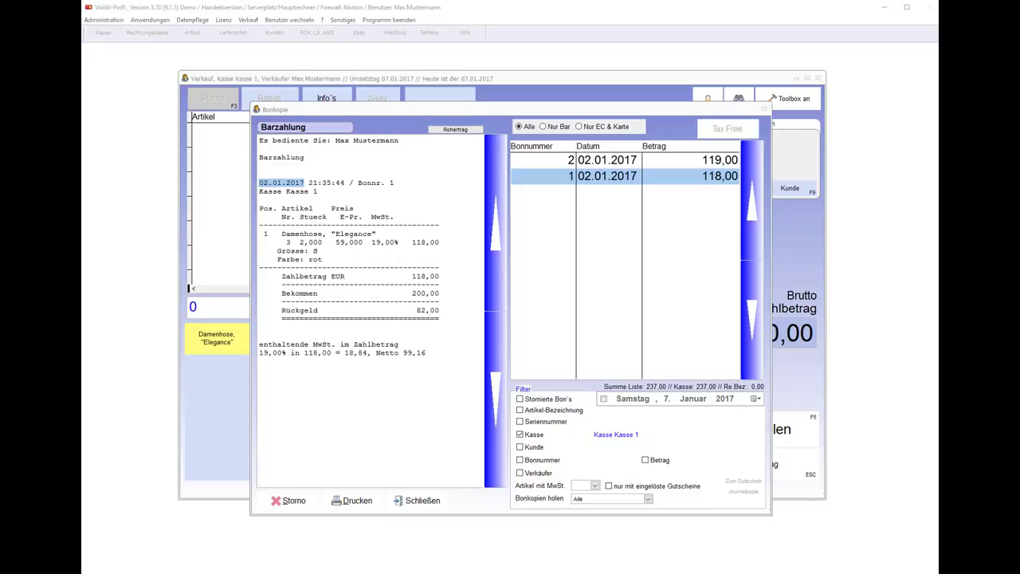
Step: Void receipt number 1 and pay the amount out to the customer in cash
{"action": "left_click", "coordinate": [571, 166]}
{"action": "left_click", "coordinate": [558, 182]}
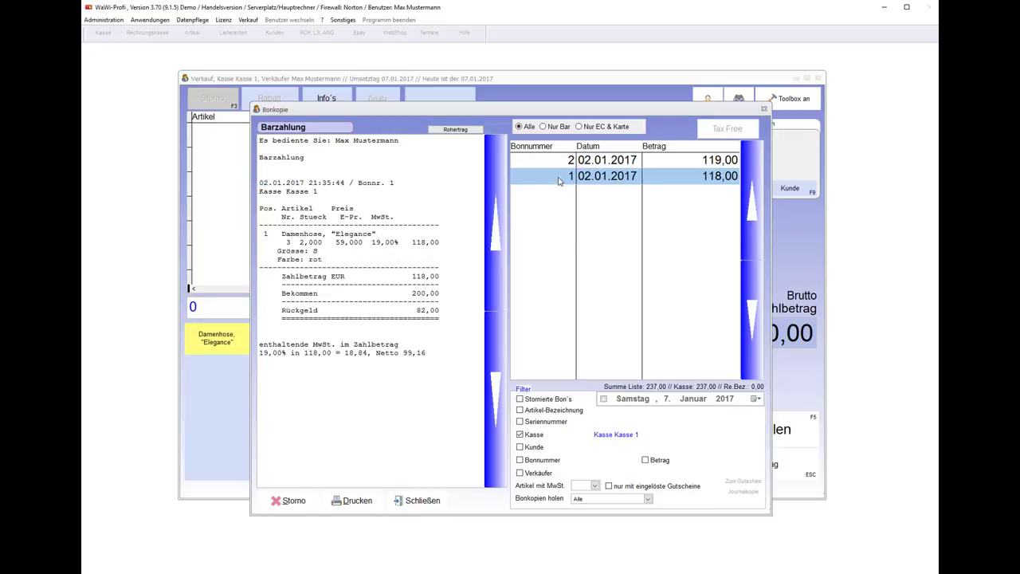
{"action": "left_click", "coordinate": [288, 501]}
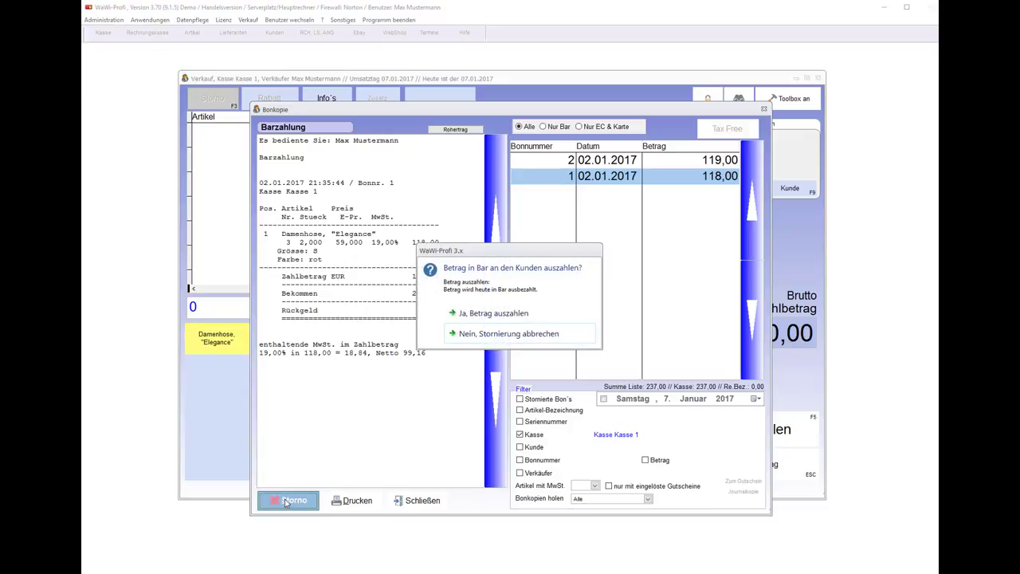
{"action": "left_click", "coordinate": [500, 316]}
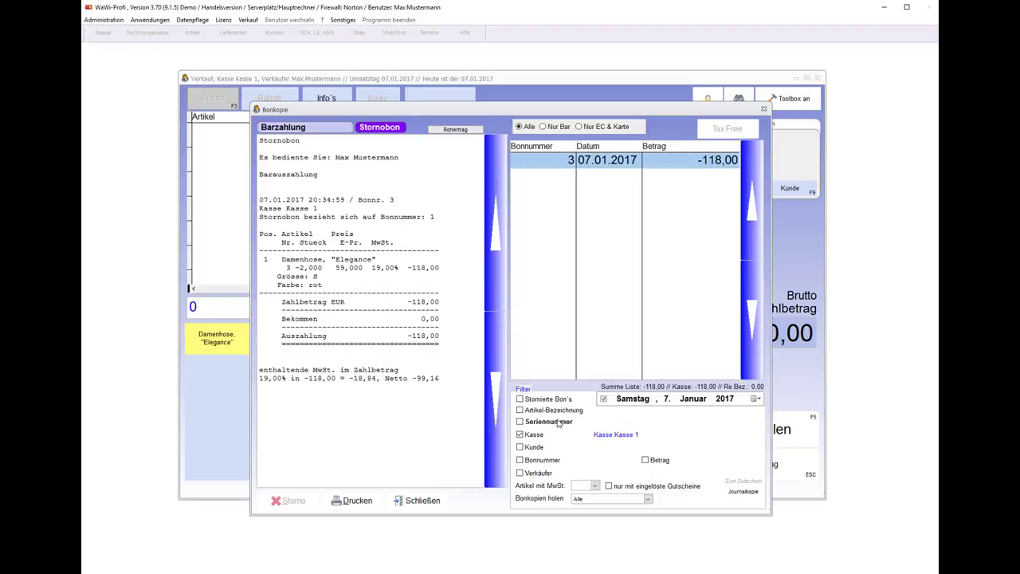
Step: List receipts of all dates and check which receipt number the voided receipt 1 refers to
{"action": "left_click", "coordinate": [603, 398]}
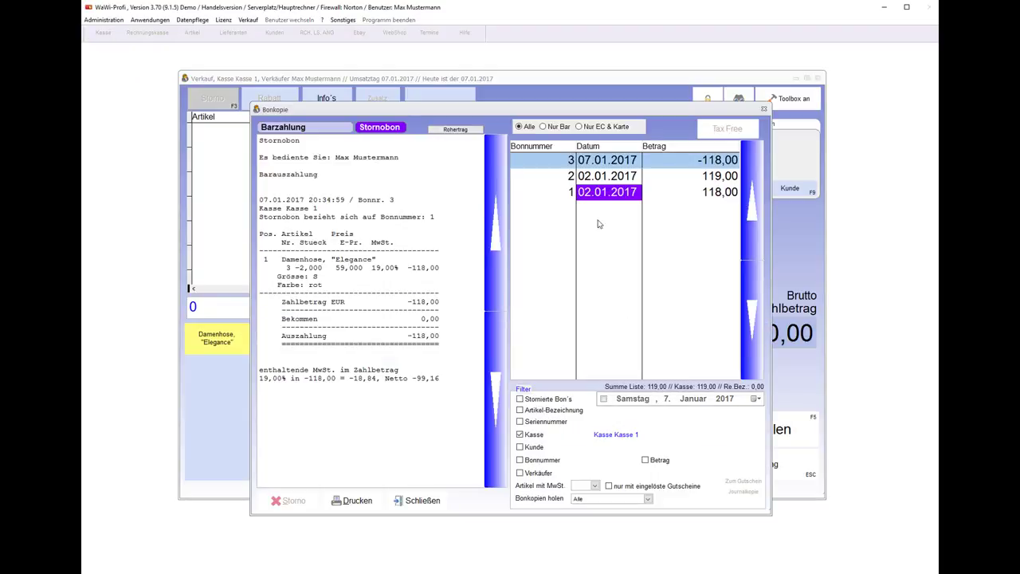
{"action": "left_click", "coordinate": [608, 192]}
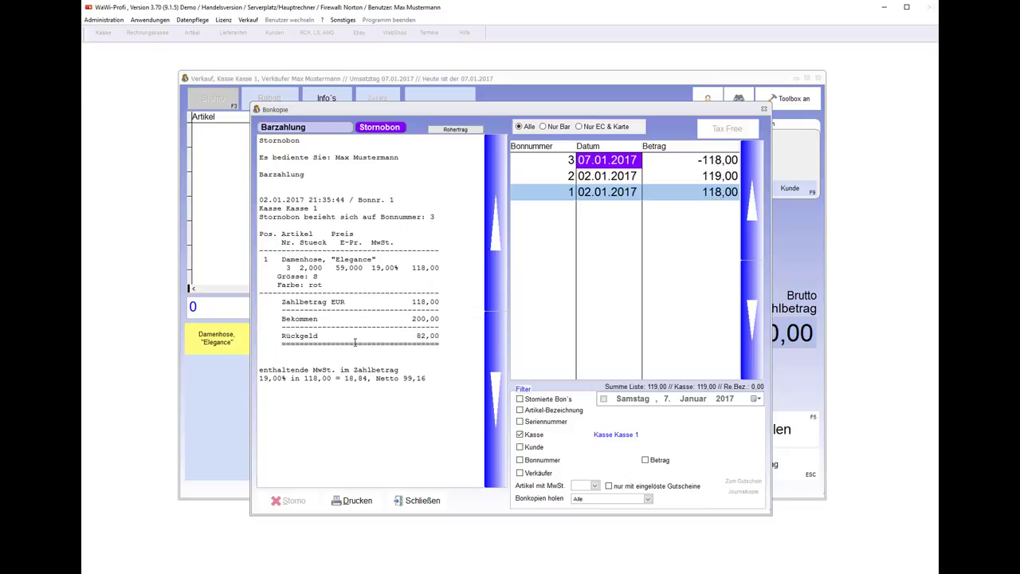
{"action": "left_click_drag", "start_coordinate": [437, 217], "coordinate": [332, 219]}
{"action": "left_click", "coordinate": [305, 222]}
{"action": "triple_click", "coordinate": [252, 223]}
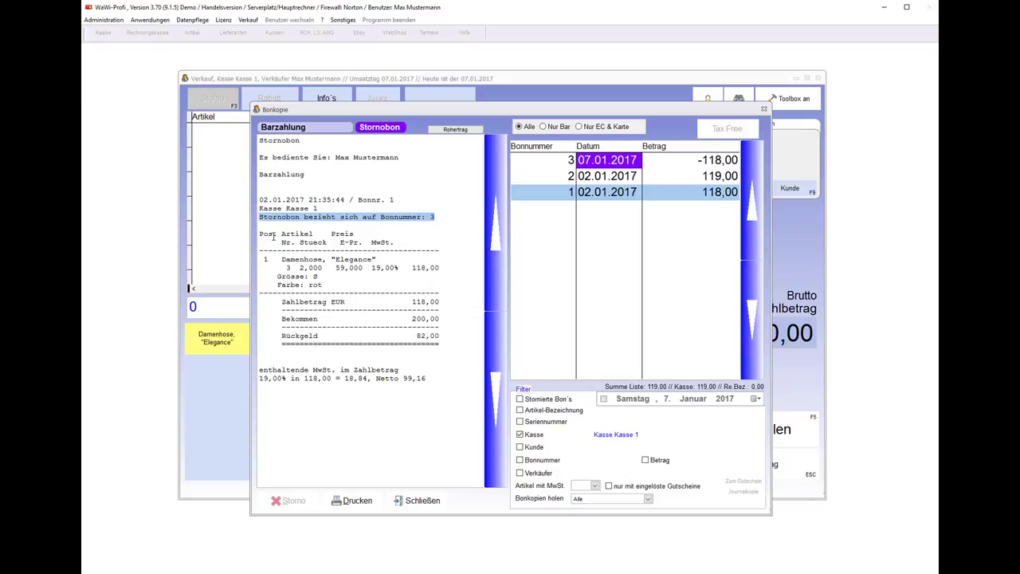
{"action": "left_click_drag", "start_coordinate": [274, 234], "coordinate": [269, 234]}
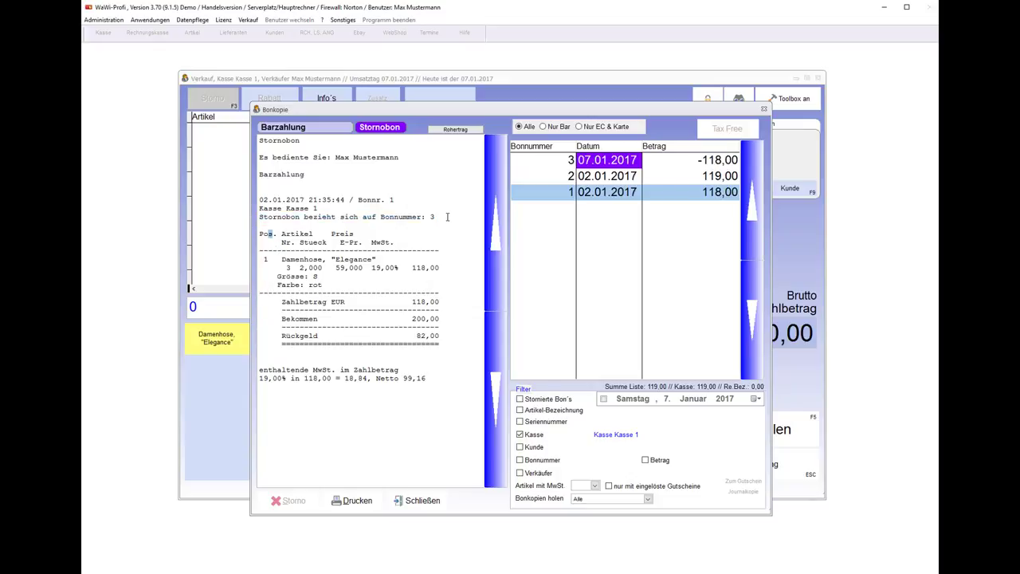
Step: Check the payment type on void receipt number 3 and close the receipt copies
{"action": "left_click", "coordinate": [612, 161]}
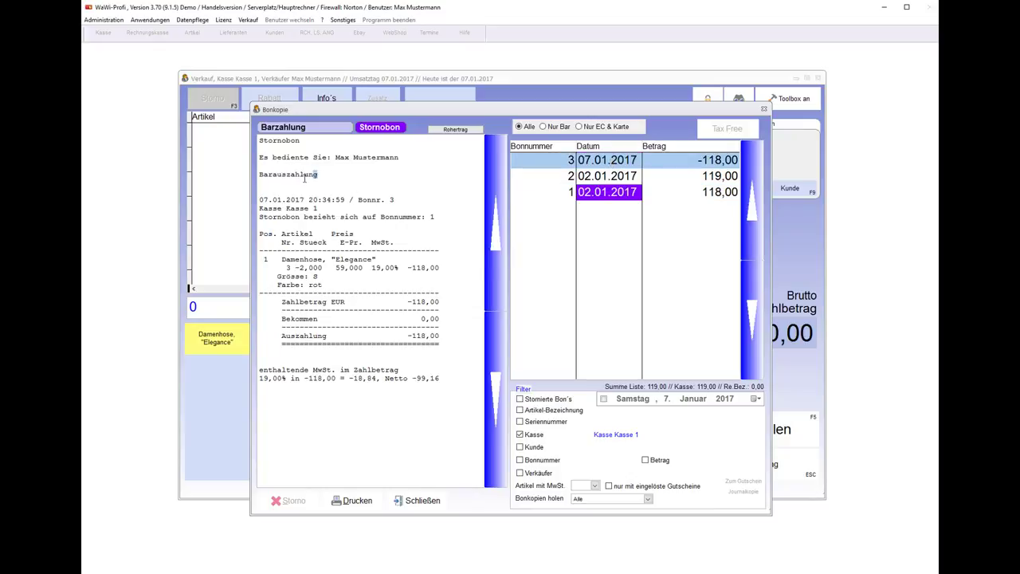
{"action": "left_click_drag", "start_coordinate": [317, 174], "coordinate": [231, 174]}
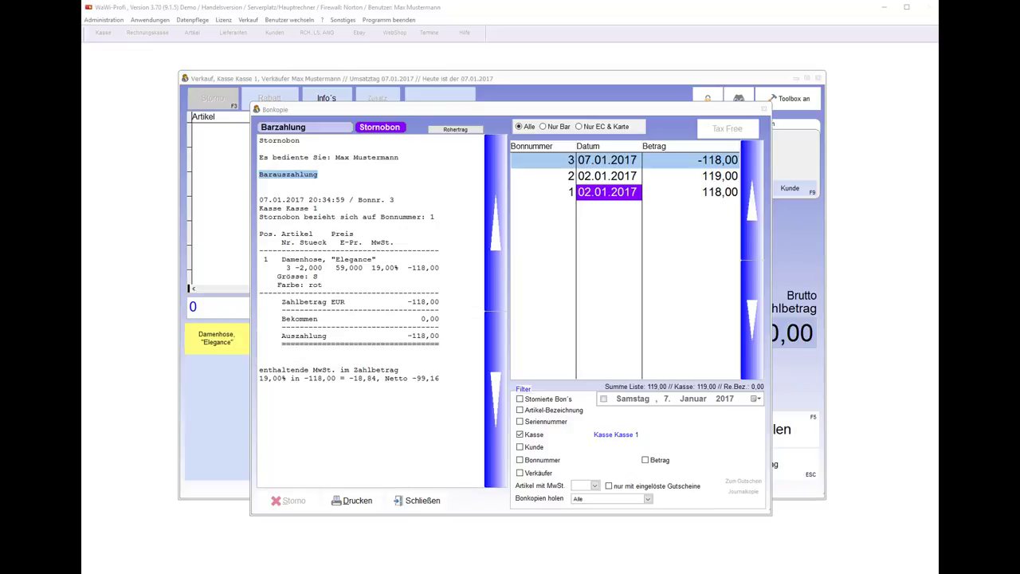
{"action": "left_click", "coordinate": [418, 500]}
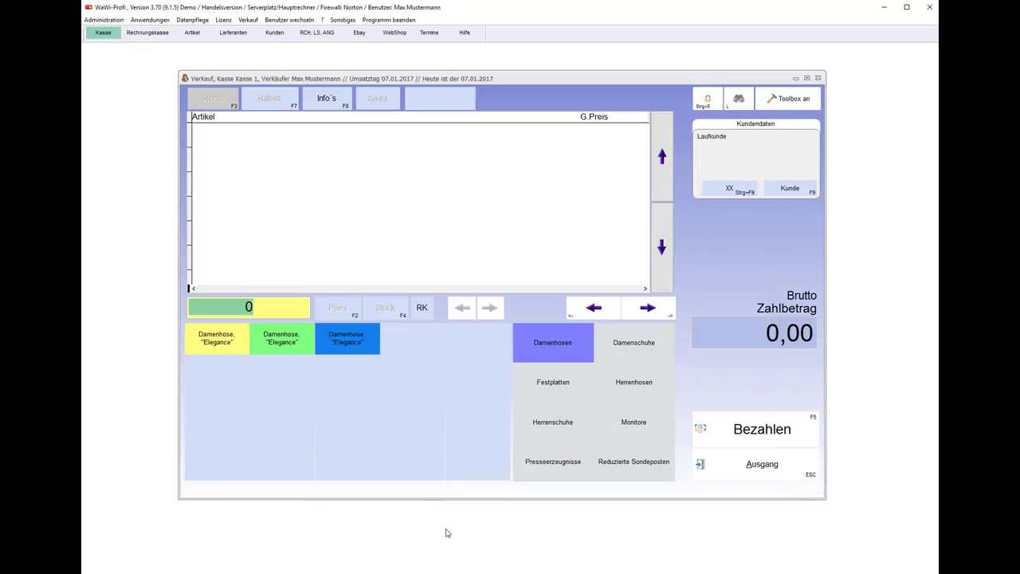
Step: Add one Damenhose "Elegance" in size XL, red, to the sale at a price of 59
{"action": "left_click", "coordinate": [347, 338]}
{"action": "left_click", "coordinate": [647, 408]}
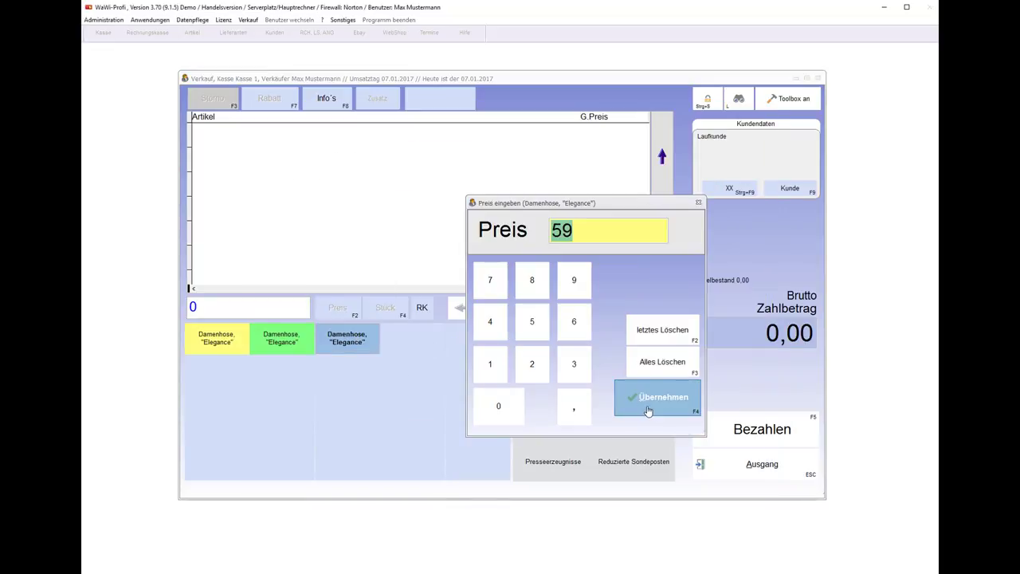
{"action": "left_click", "coordinate": [647, 409]}
{"action": "left_click", "coordinate": [544, 338]}
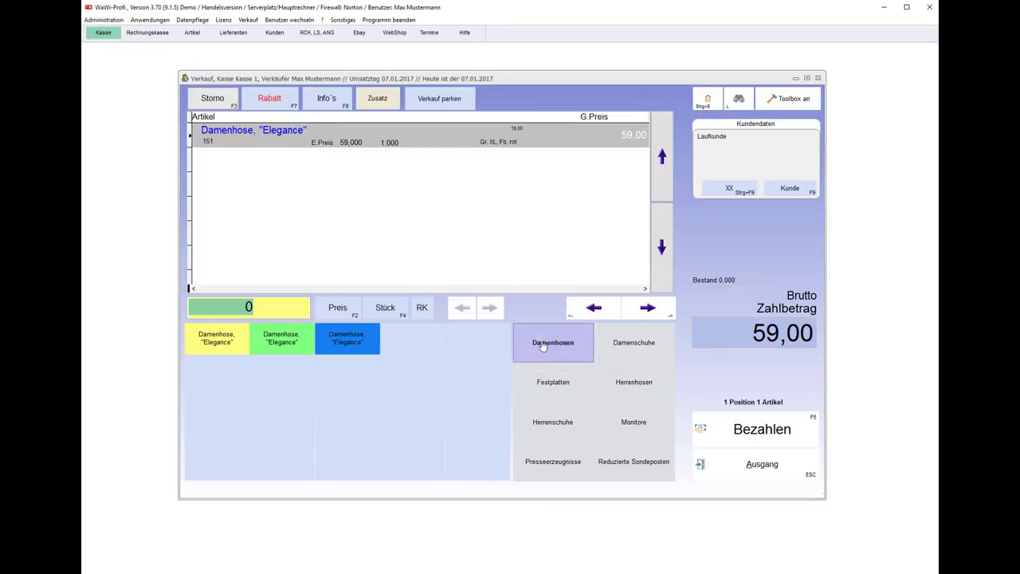
Step: Settle the trouser sale with EC - Manuell and accept the terminal payment
{"action": "left_click", "coordinate": [765, 425]}
{"action": "left_click", "coordinate": [494, 216]}
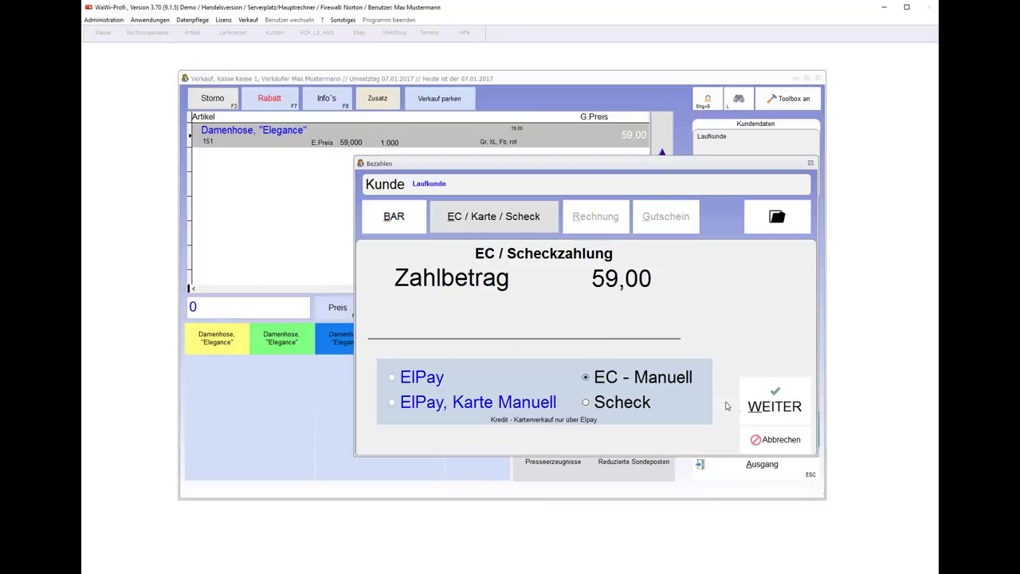
{"action": "left_click", "coordinate": [801, 415]}
{"action": "left_click", "coordinate": [520, 320]}
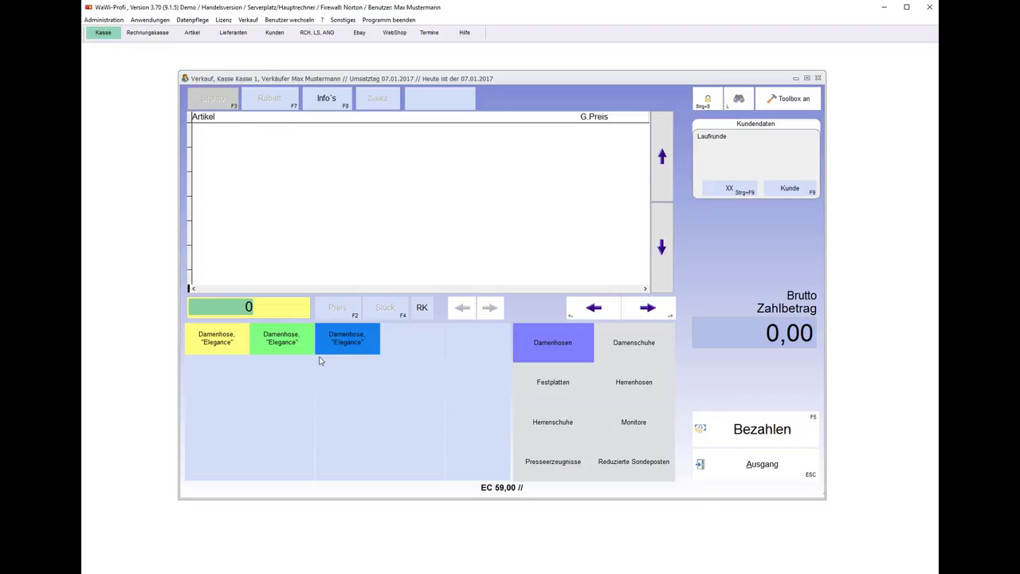
Step: Add 1 Flotter Flitzer from the Herrenschuhe group to the sale, selling it despite insufficient stock
{"action": "left_click", "coordinate": [535, 426]}
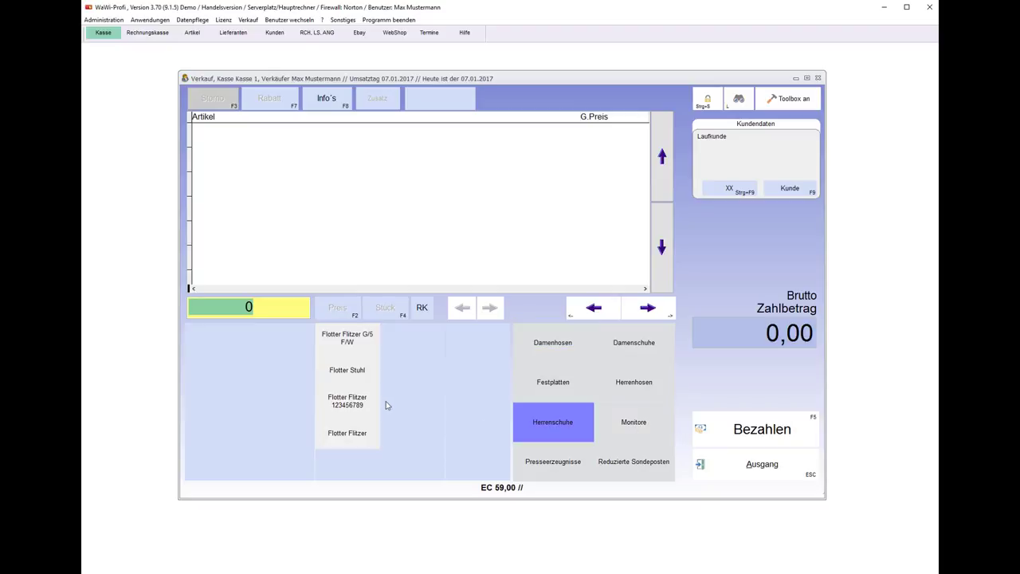
{"action": "left_click", "coordinate": [351, 435]}
{"action": "left_click", "coordinate": [723, 402]}
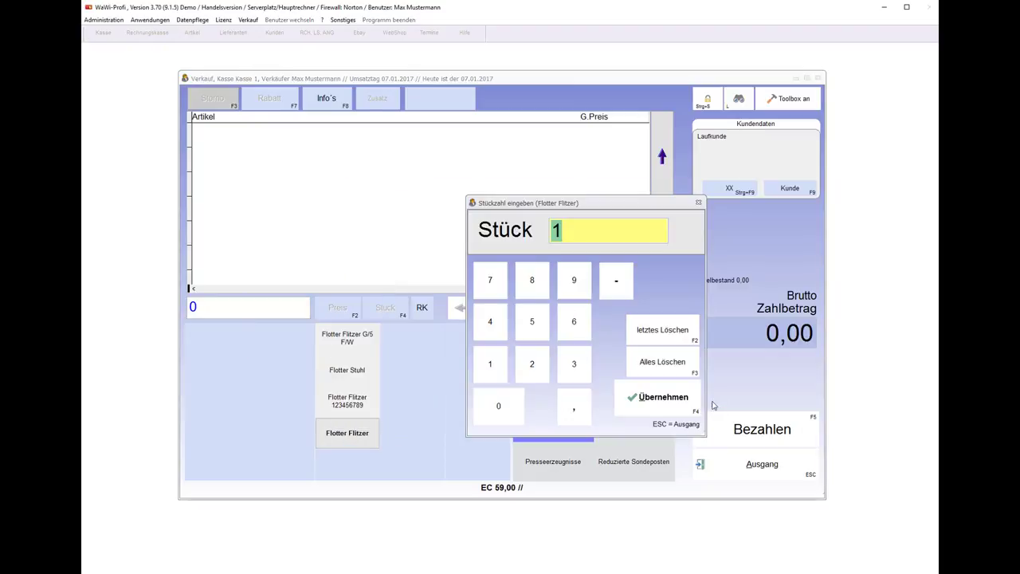
{"action": "left_click", "coordinate": [664, 395]}
{"action": "left_click", "coordinate": [666, 397]}
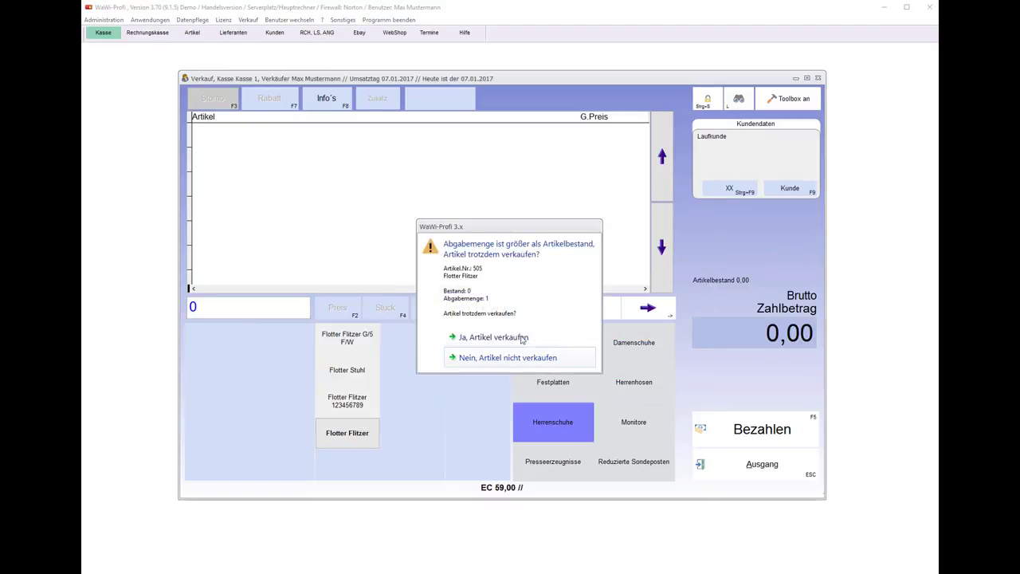
{"action": "left_click", "coordinate": [521, 338]}
Step: Settle the Flotter Flitzer sale with EC - Manuell and accept the terminal payment
{"action": "left_click", "coordinate": [768, 431]}
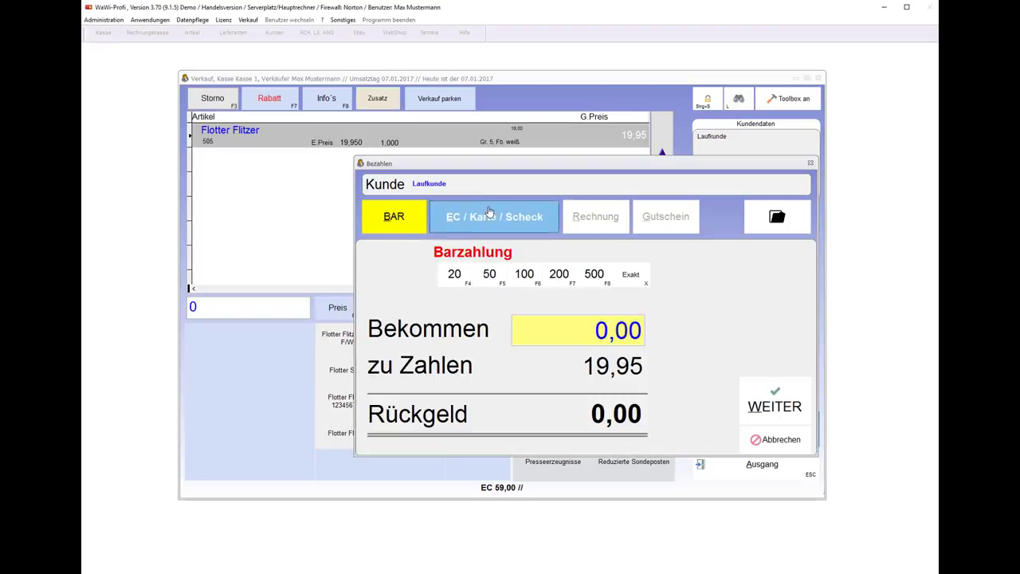
{"action": "left_click", "coordinate": [491, 225]}
{"action": "left_click", "coordinate": [758, 409]}
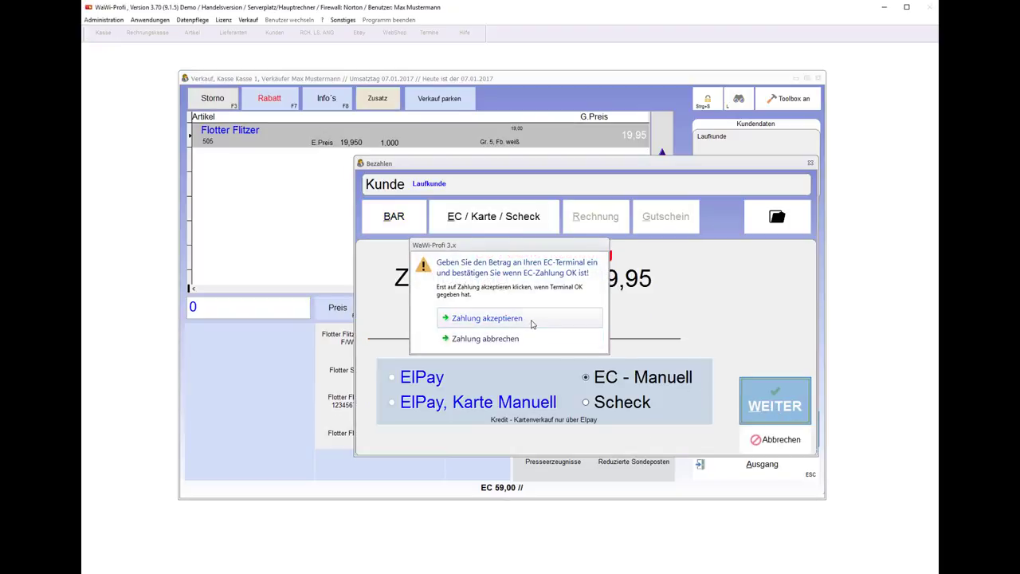
{"action": "left_click", "coordinate": [533, 322]}
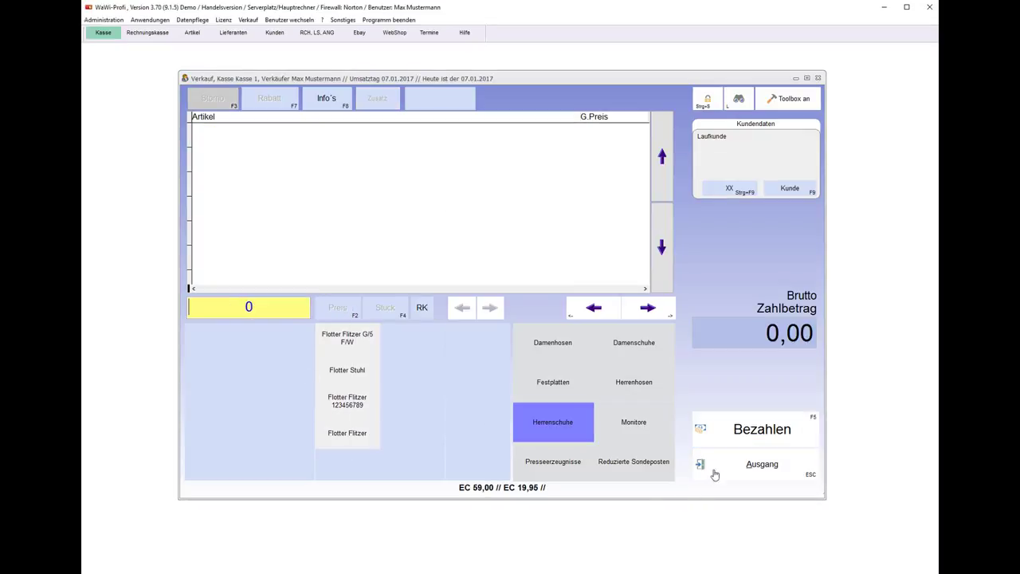
Step: Leave the register without a daily closing and open the Bonkopien from the start menu
{"action": "left_click", "coordinate": [726, 473]}
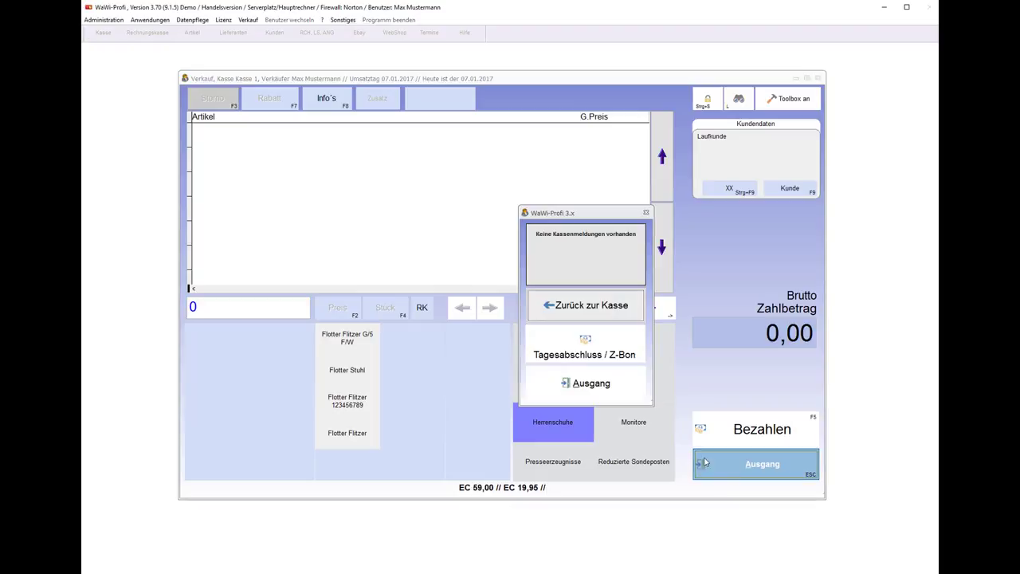
{"action": "left_click", "coordinate": [588, 388]}
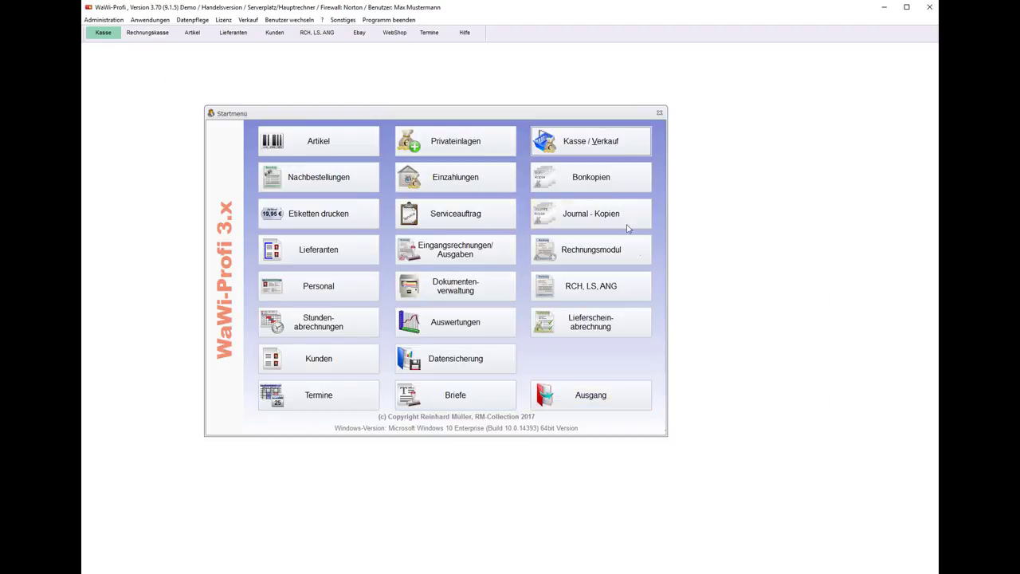
{"action": "left_click", "coordinate": [594, 180]}
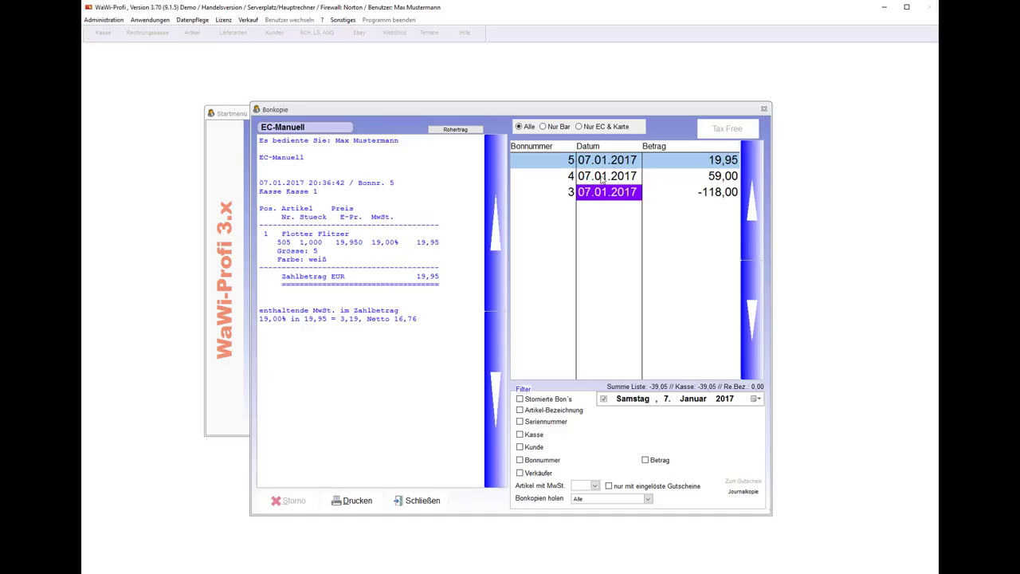
Step: List receipts of all dates and examine whether EC receipt number 4 can be voided here
{"action": "left_click", "coordinate": [601, 176]}
{"action": "left_click", "coordinate": [604, 398]}
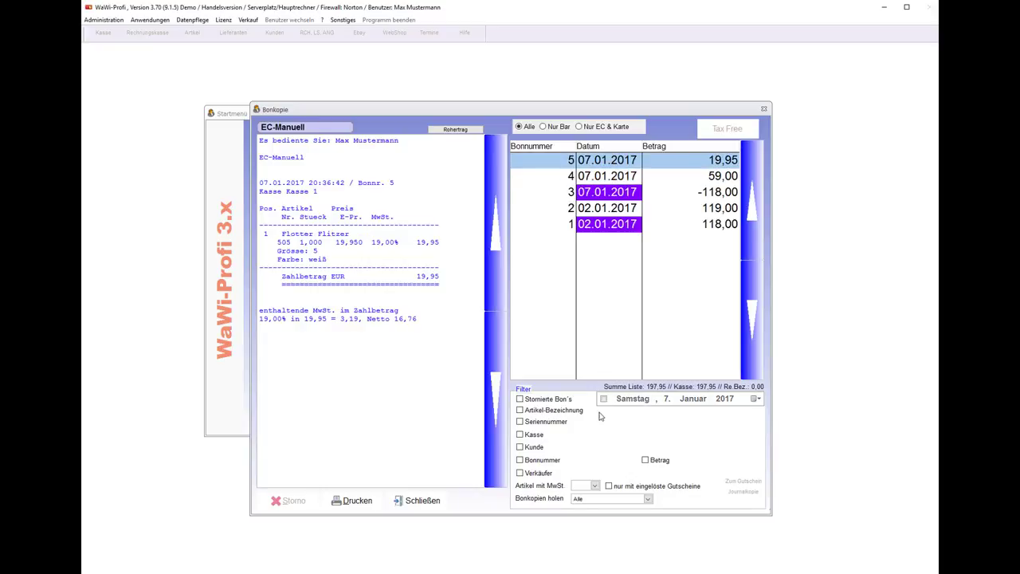
{"action": "left_click", "coordinate": [612, 213]}
{"action": "left_click", "coordinate": [618, 182]}
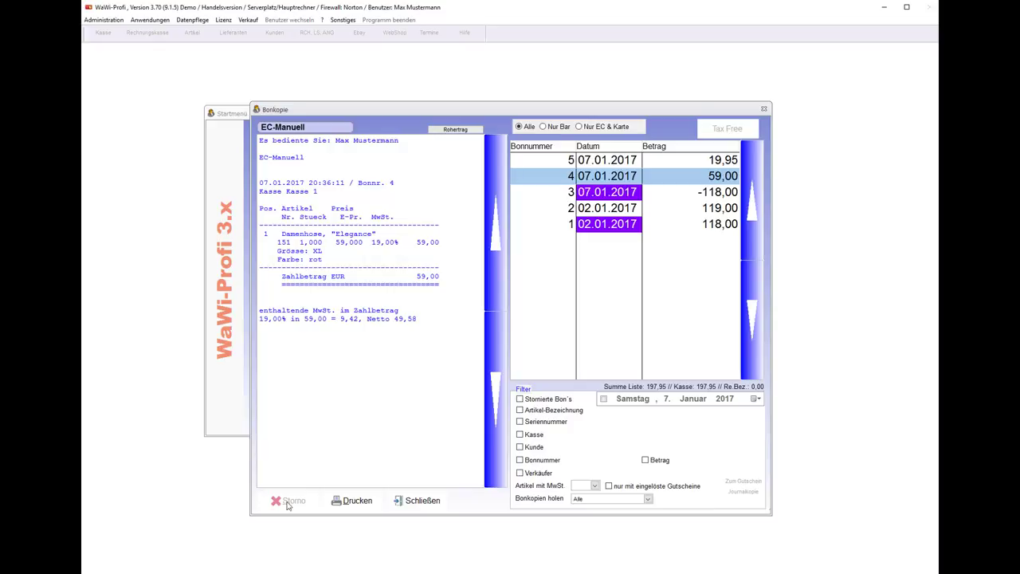
Step: Close the receipt copies and return to the register for sales
{"action": "left_click", "coordinate": [422, 501]}
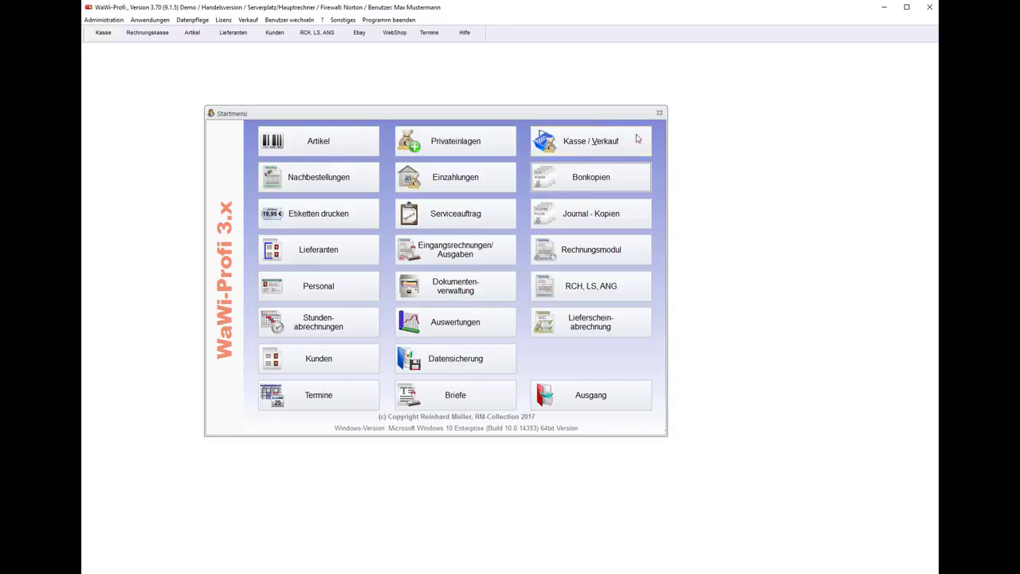
{"action": "left_click", "coordinate": [596, 134]}
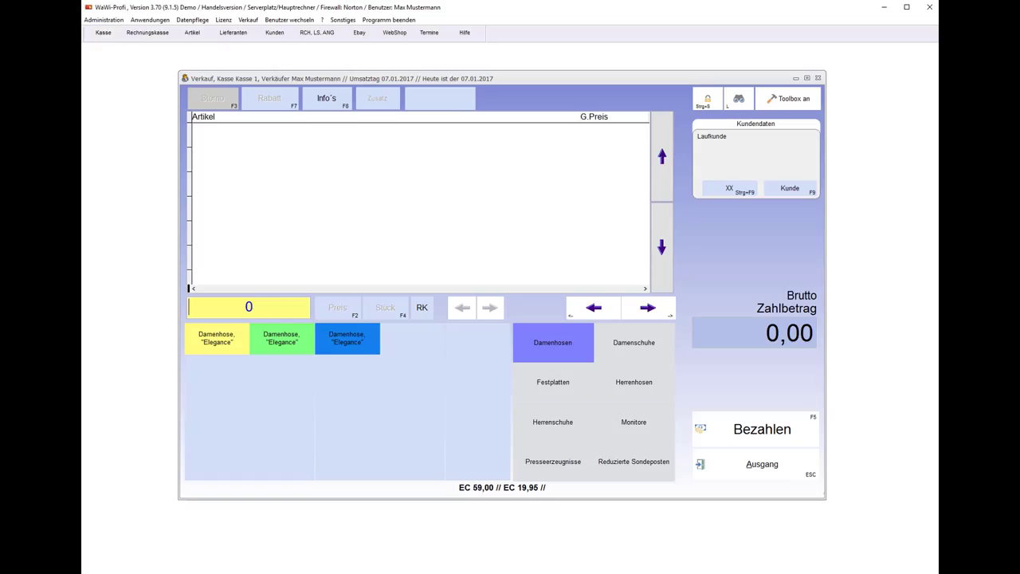
Step: Void EC receipt number 4 from the register's receipt copies by paying the amount out to the customer in cash
{"action": "key", "text": "F8"}
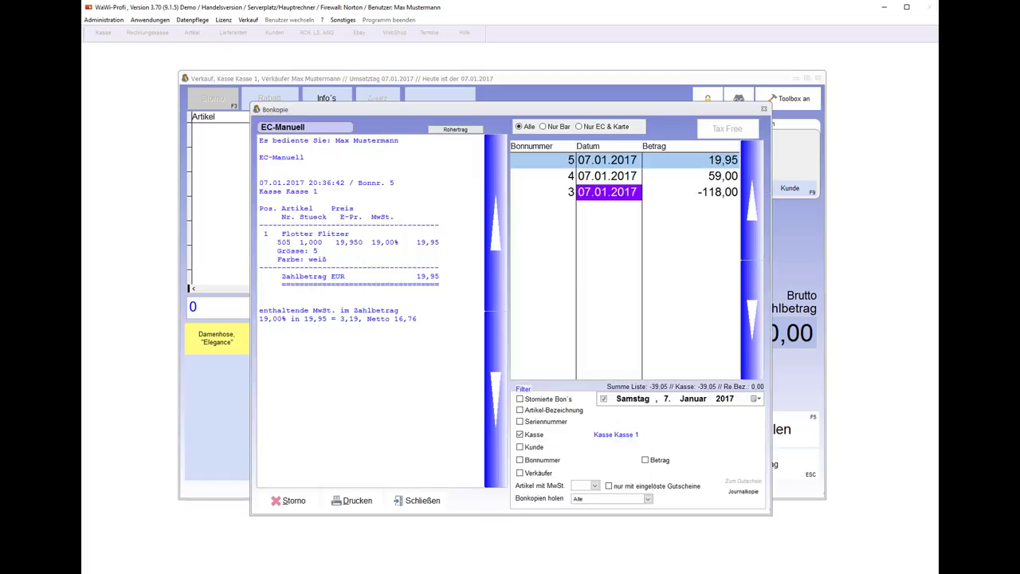
{"action": "left_click", "coordinate": [626, 180]}
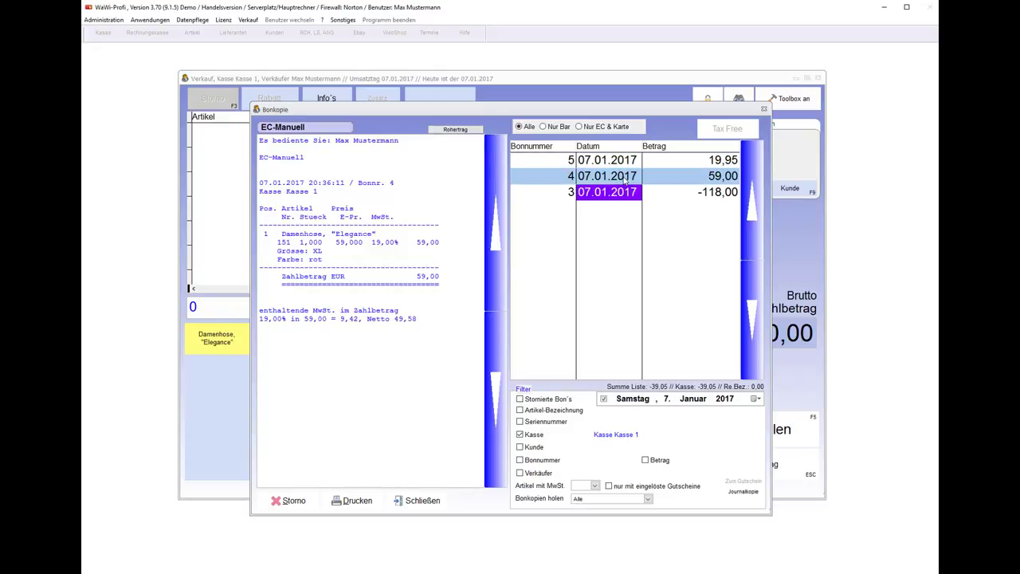
{"action": "left_click", "coordinate": [290, 500]}
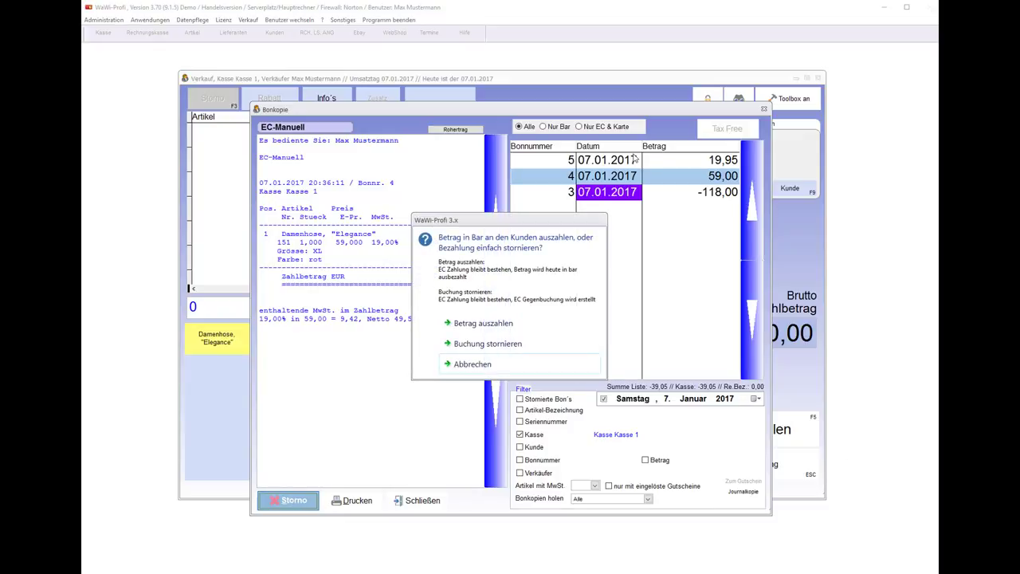
{"action": "left_click_drag", "start_coordinate": [538, 227], "coordinate": [560, 294]}
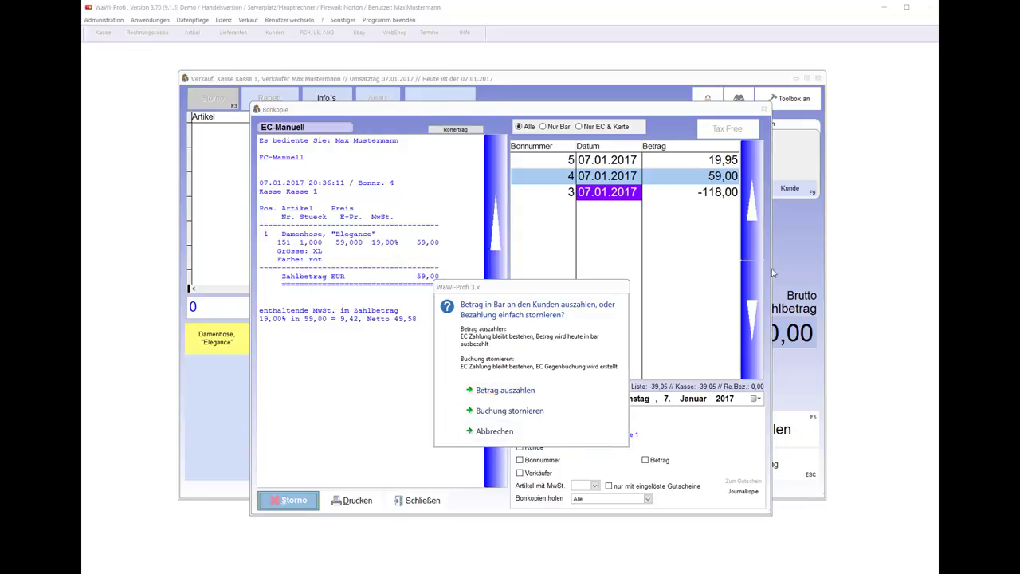
{"action": "left_click", "coordinate": [517, 390]}
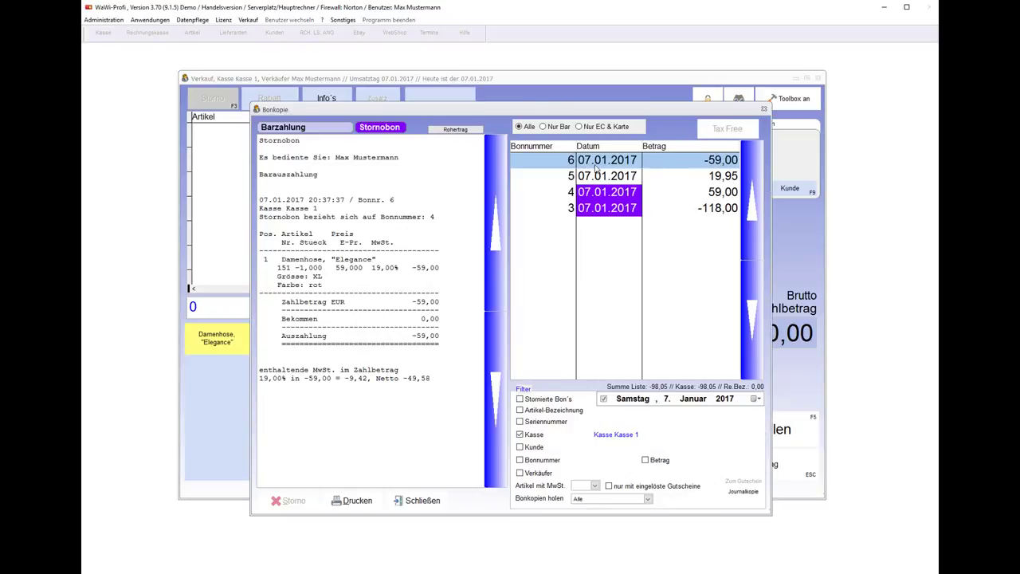
Step: Examine the payment type and cross-referenced receipt number on voided receipt 4 and its cancellation receipt 6
{"action": "left_click", "coordinate": [723, 177]}
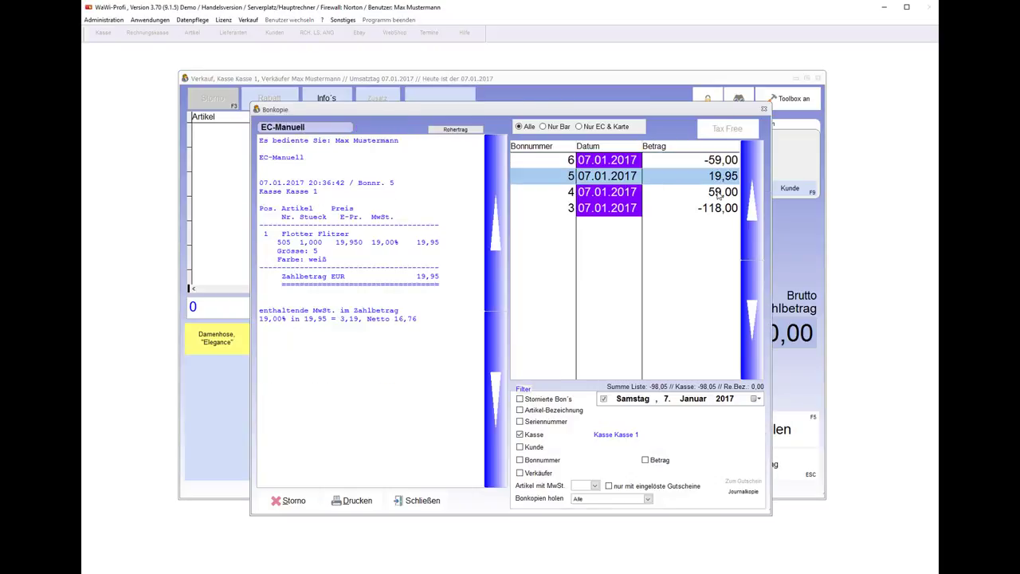
{"action": "left_click", "coordinate": [718, 195]}
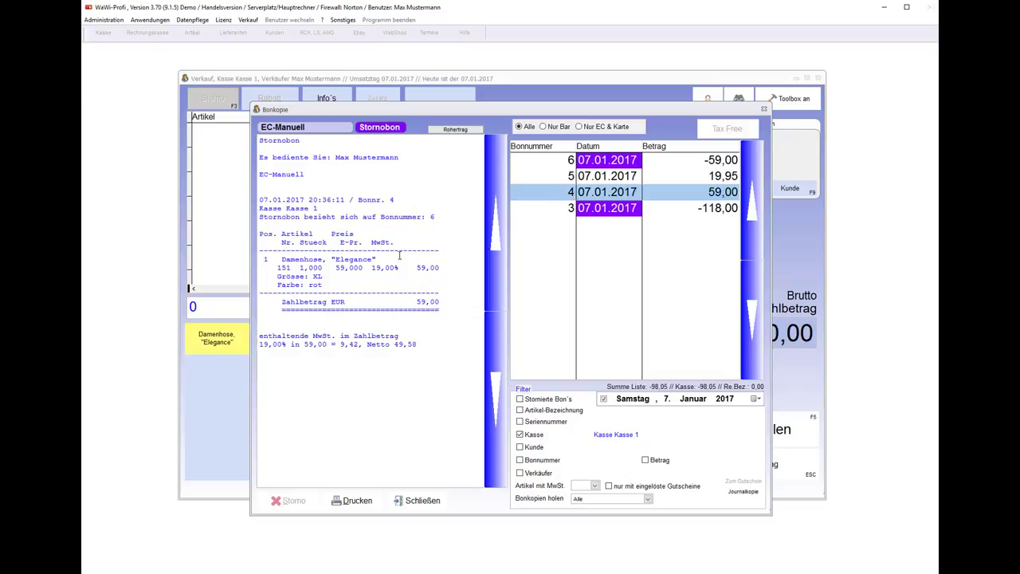
{"action": "double_click", "coordinate": [294, 177]}
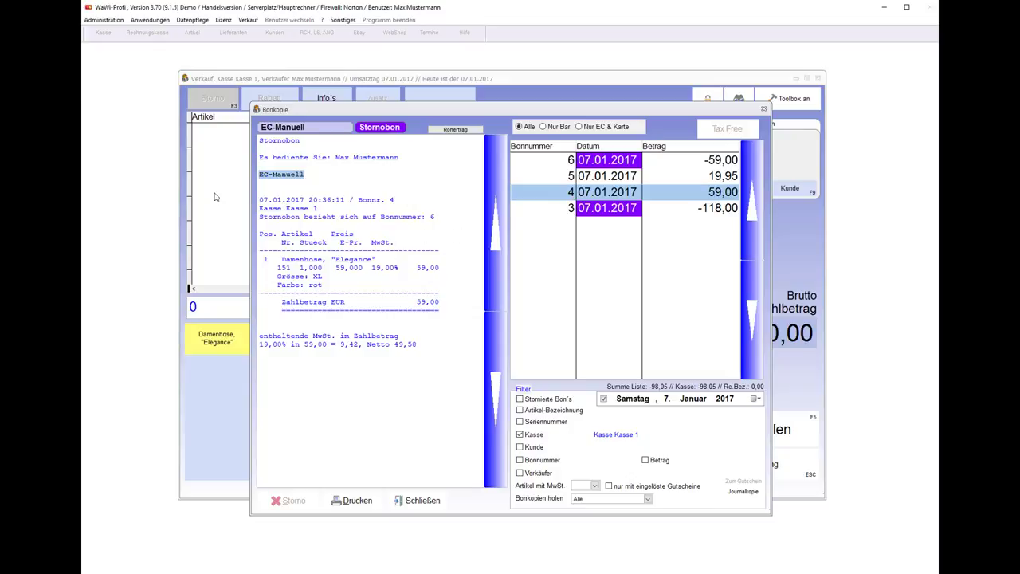
{"action": "left_click_drag", "start_coordinate": [437, 219], "coordinate": [231, 215]}
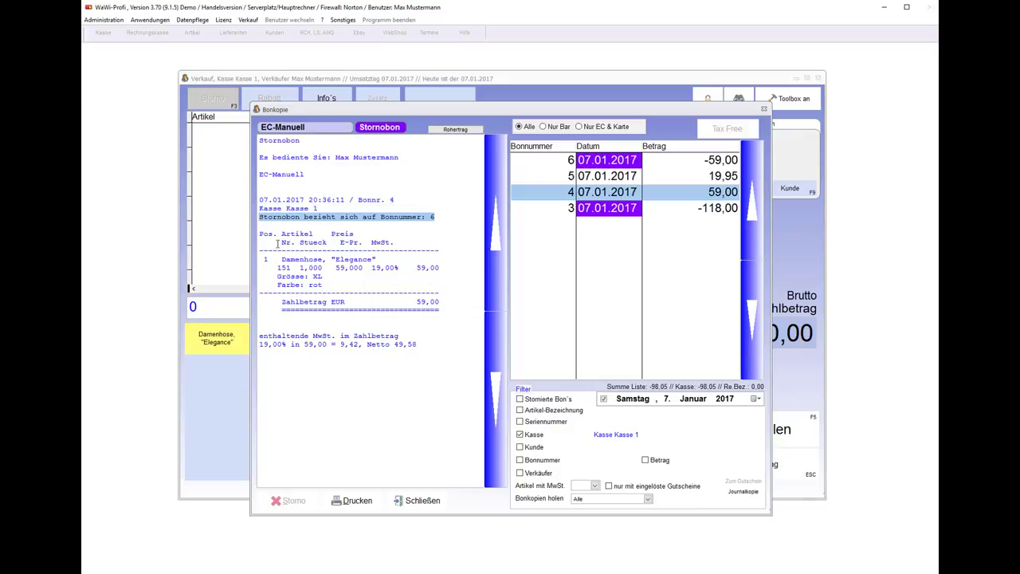
{"action": "left_click_drag", "start_coordinate": [378, 216], "coordinate": [457, 220]}
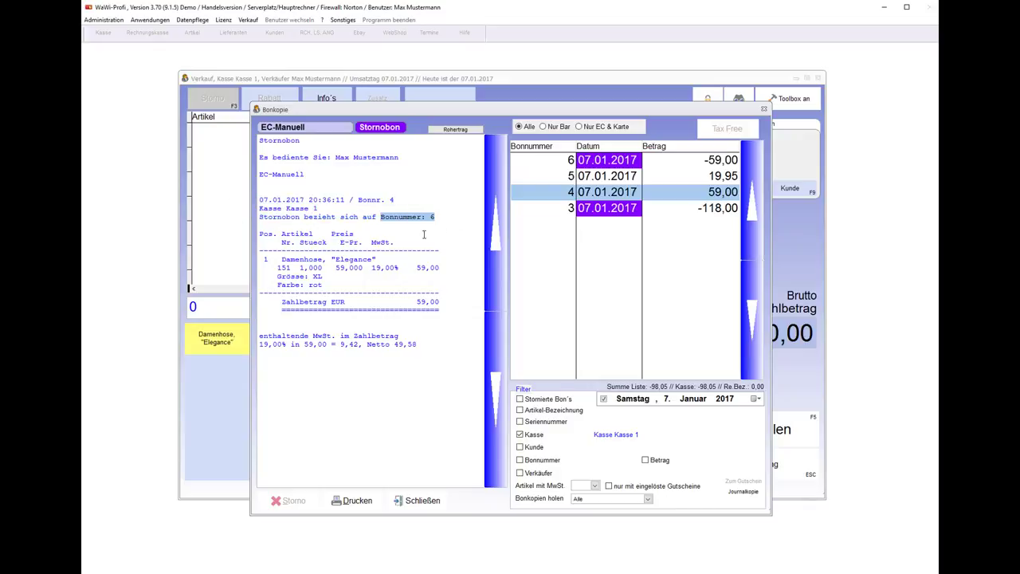
{"action": "left_click", "coordinate": [627, 160]}
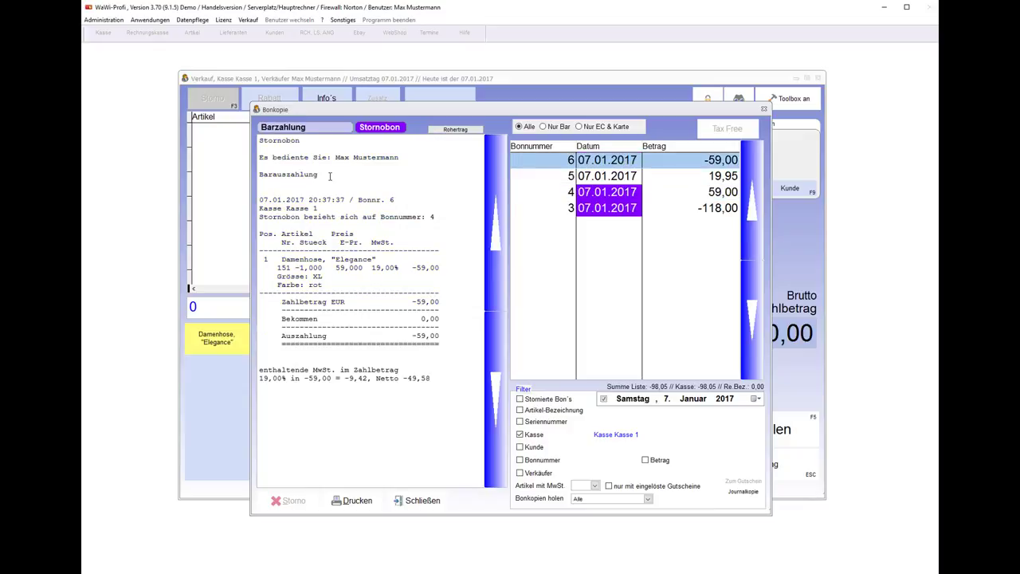
{"action": "left_click_drag", "start_coordinate": [331, 176], "coordinate": [253, 175]}
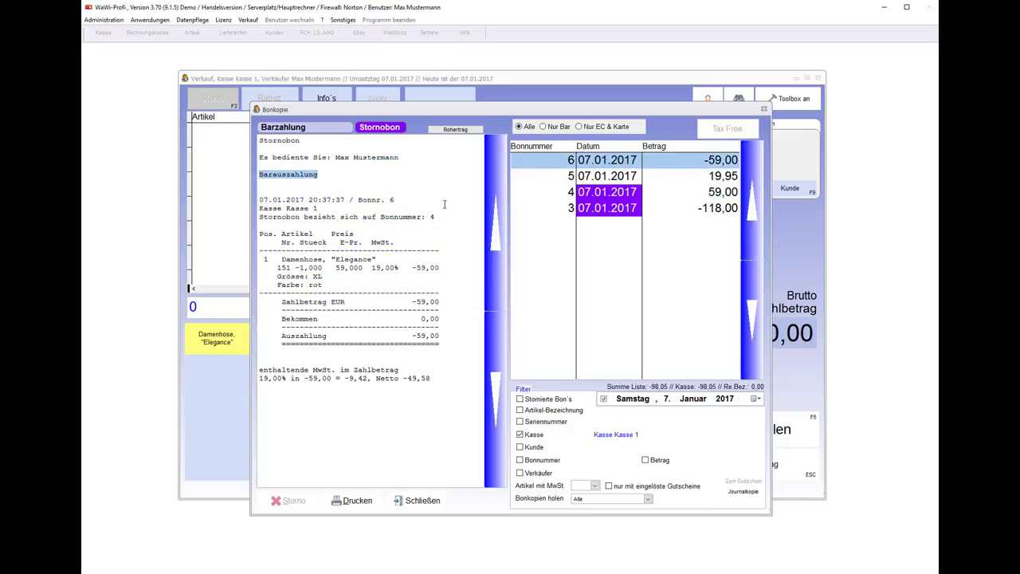
Step: Void EC receipt number 5 with the Buchung stornieren option, creating an EC counter-booking
{"action": "left_click", "coordinate": [601, 183]}
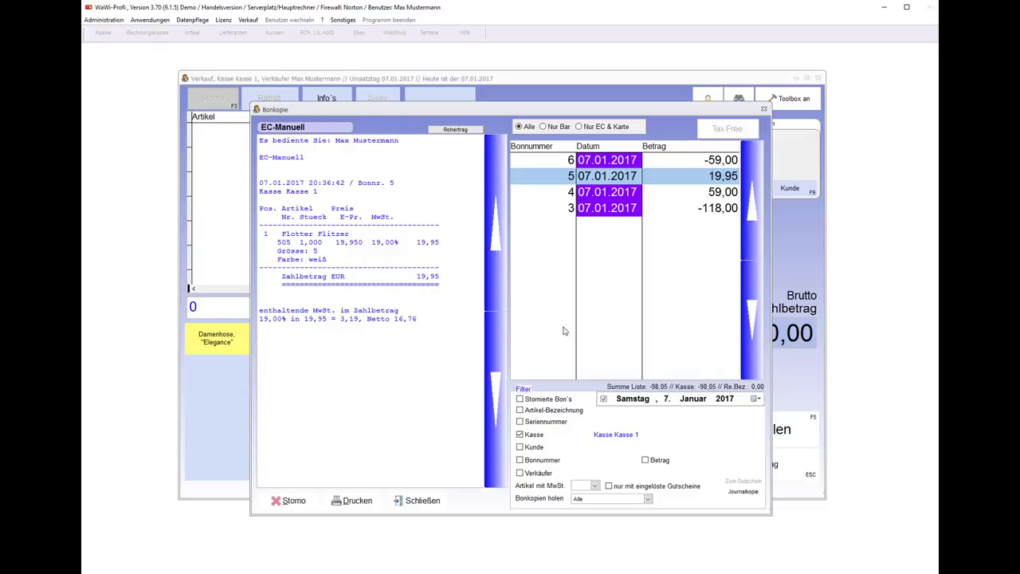
{"action": "left_click", "coordinate": [295, 500]}
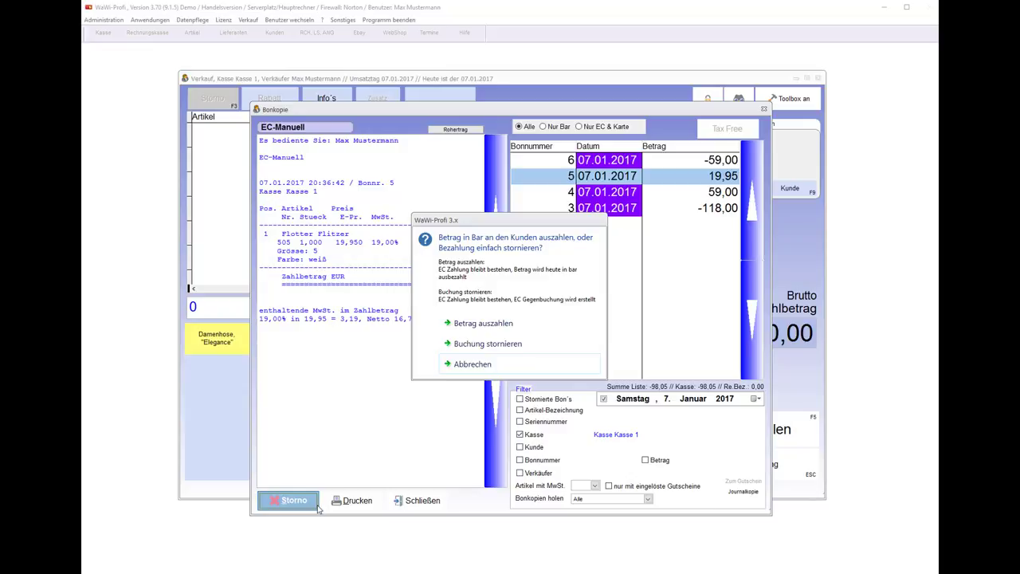
{"action": "left_click", "coordinate": [515, 351]}
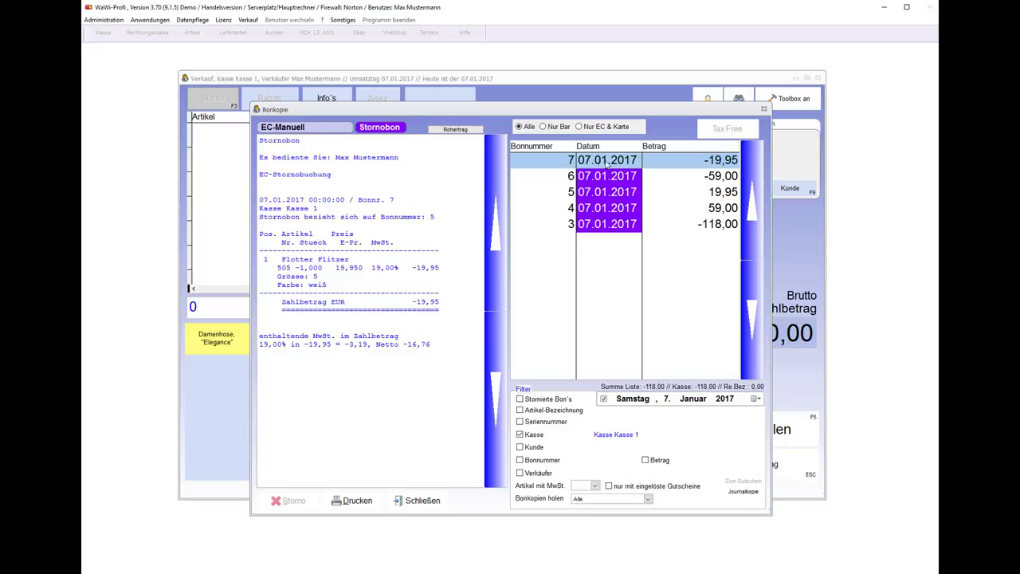
Step: Compare voided receipt 5 with its EC cancellation receipt 7 and close the receipt copies
{"action": "left_click", "coordinate": [727, 194]}
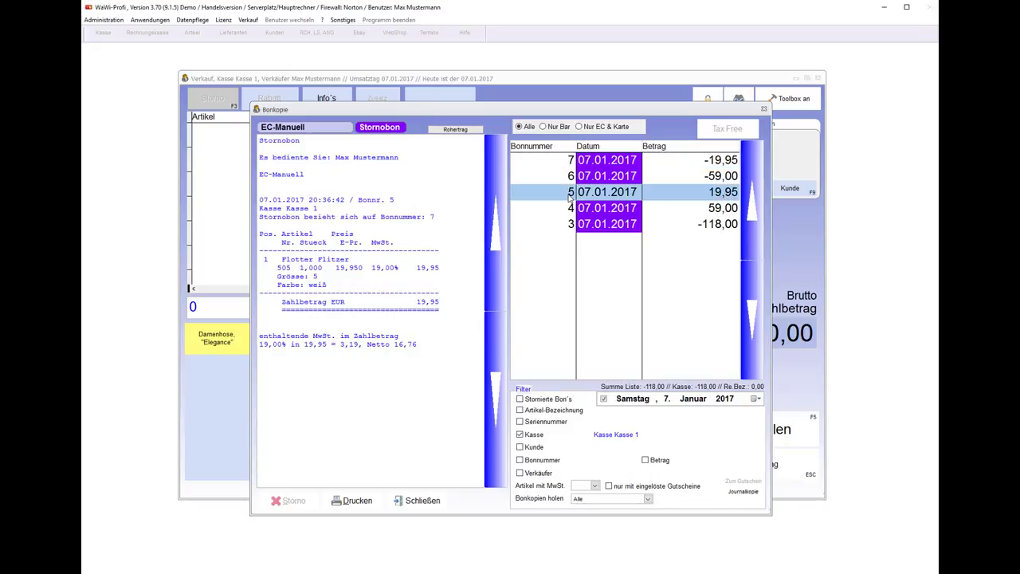
{"action": "left_click", "coordinate": [582, 161]}
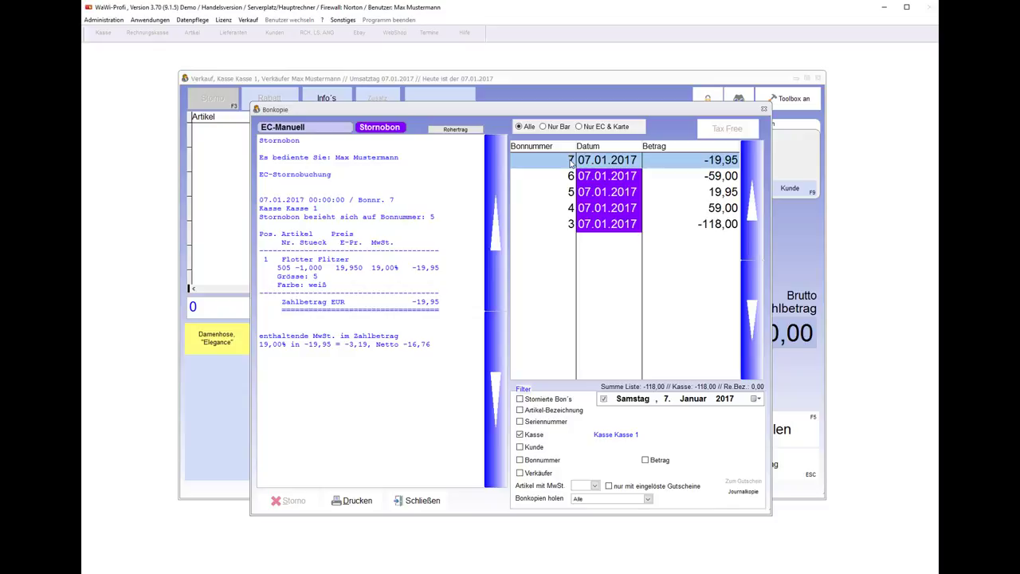
{"action": "left_click", "coordinate": [421, 502]}
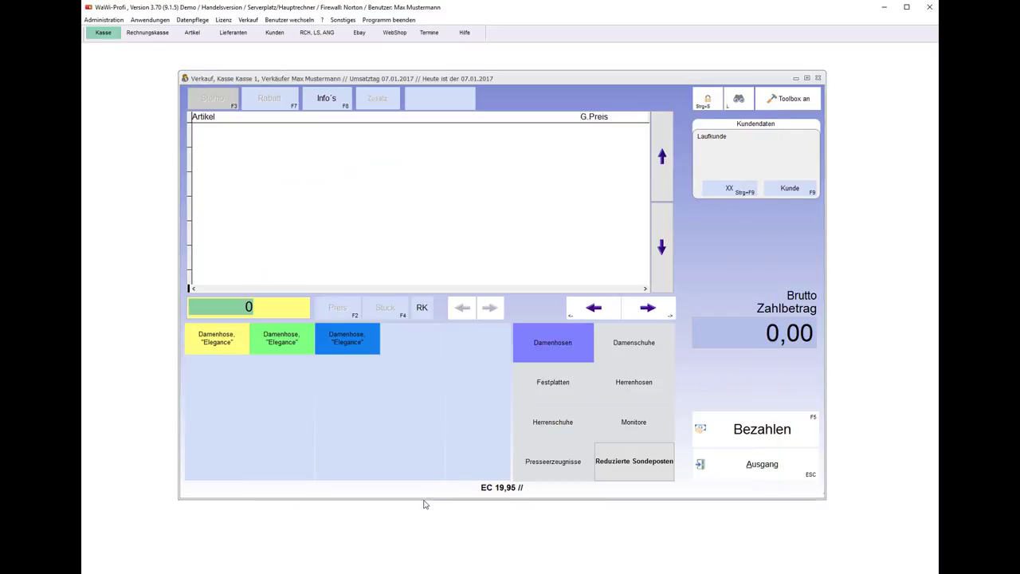
Step: Add 20 pieces of the TFT Mega Monitor 19 Zoll from Monitore at 119 each, in schwarz, to the sale
{"action": "left_click", "coordinate": [633, 420]}
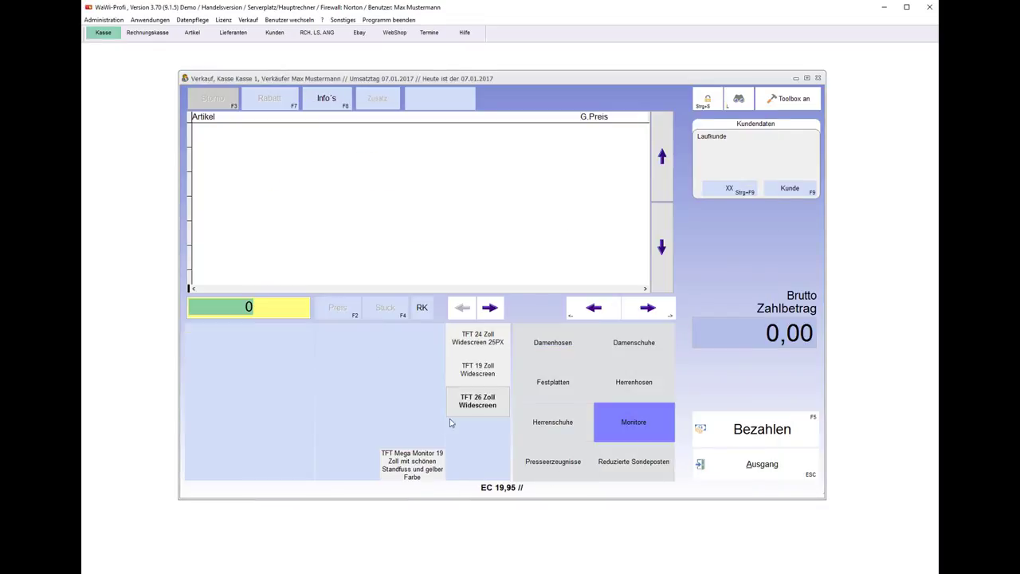
{"action": "left_click", "coordinate": [412, 465]}
{"action": "left_click", "coordinate": [534, 363]}
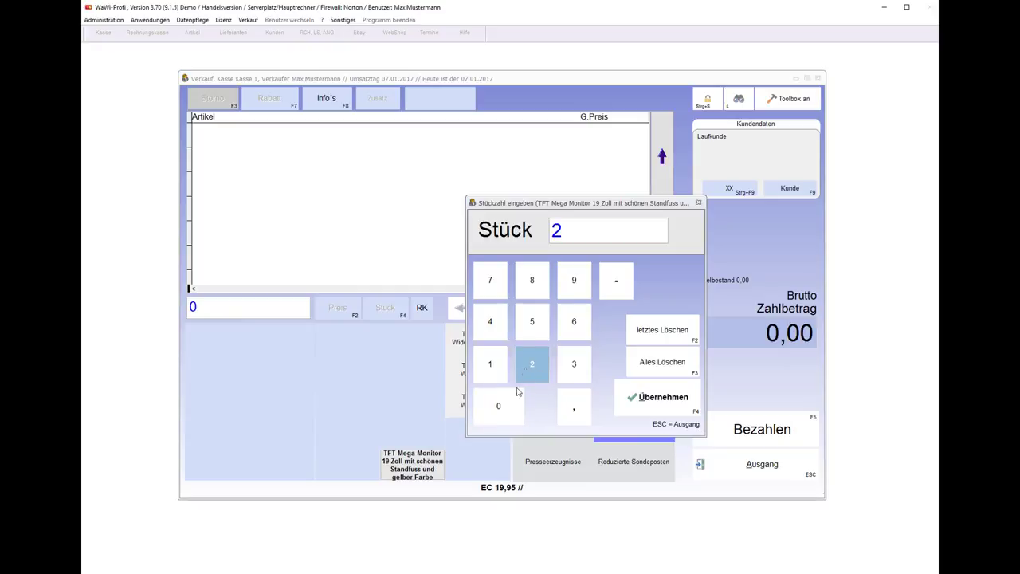
{"action": "left_click", "coordinate": [513, 404]}
{"action": "left_click", "coordinate": [633, 405]}
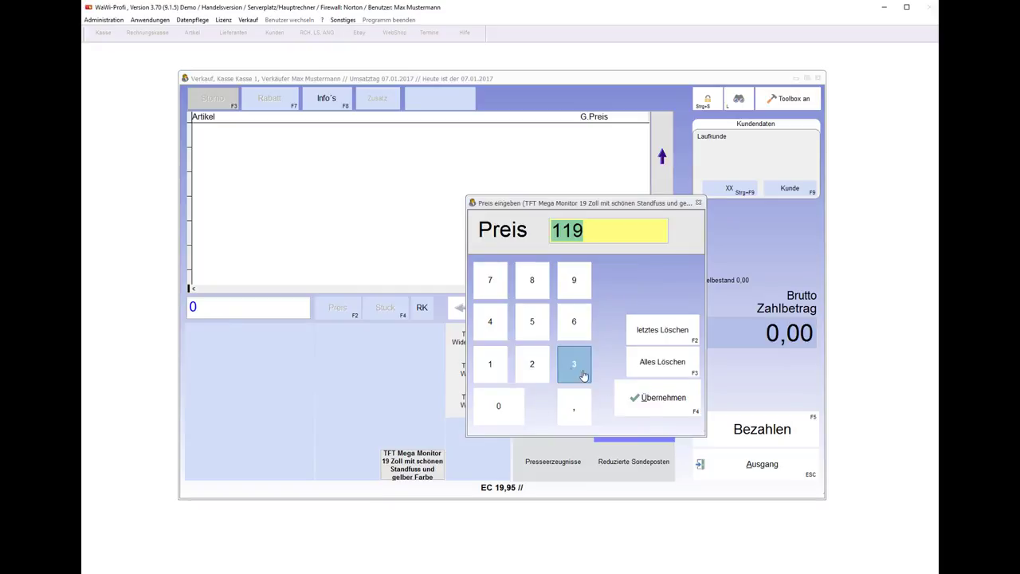
{"action": "left_click", "coordinate": [646, 403]}
{"action": "left_click", "coordinate": [490, 338]}
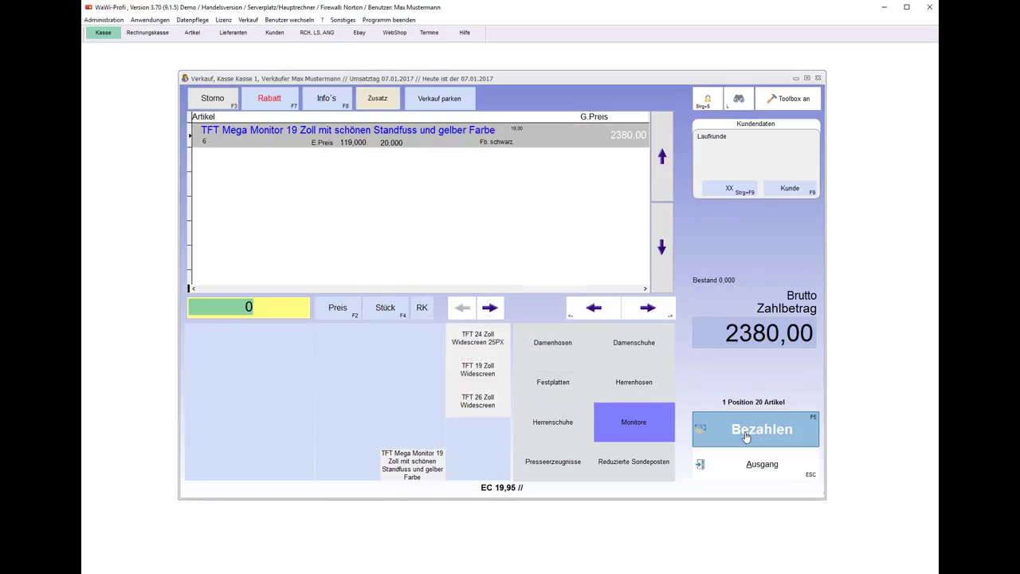
Step: Settle the monitor sale with EC - Manuell and accept the terminal payment
{"action": "left_click", "coordinate": [746, 431]}
{"action": "left_click", "coordinate": [493, 216]}
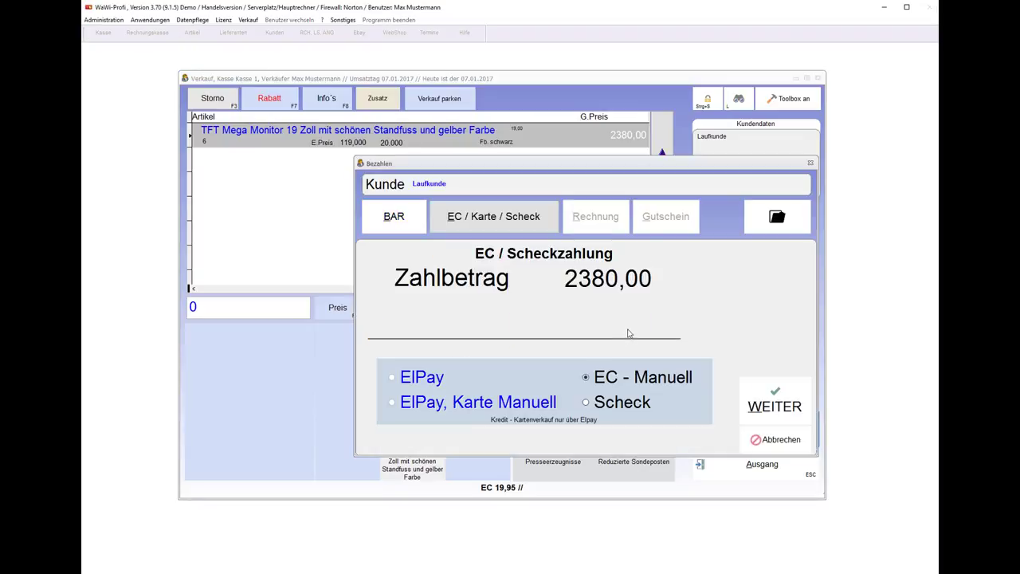
{"action": "left_click", "coordinate": [774, 402]}
{"action": "left_click", "coordinate": [539, 320]}
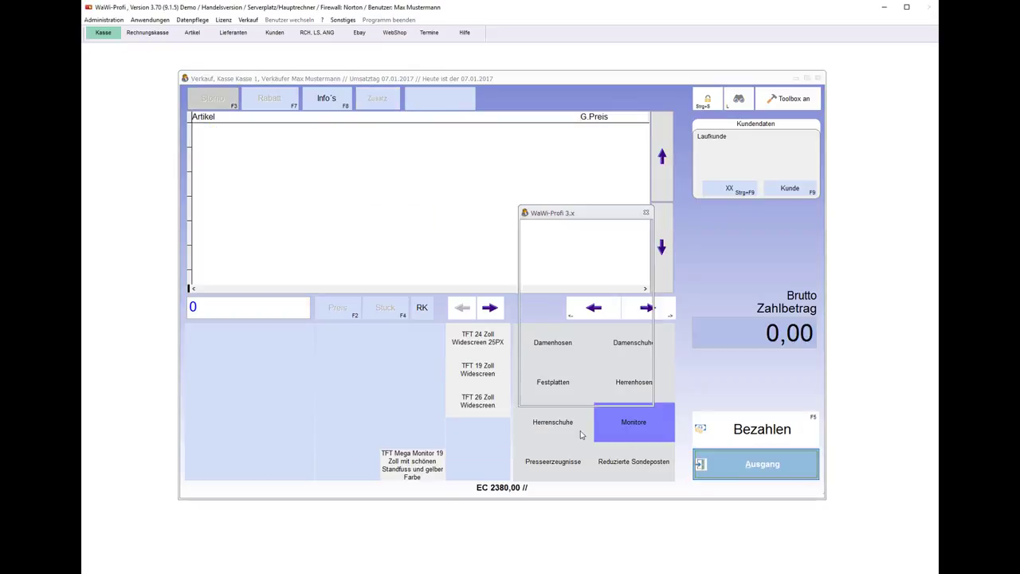
Step: Carry out the daily closing for 07.01.2017 by printing the journal, skipping the change count
{"action": "left_click", "coordinate": [562, 349]}
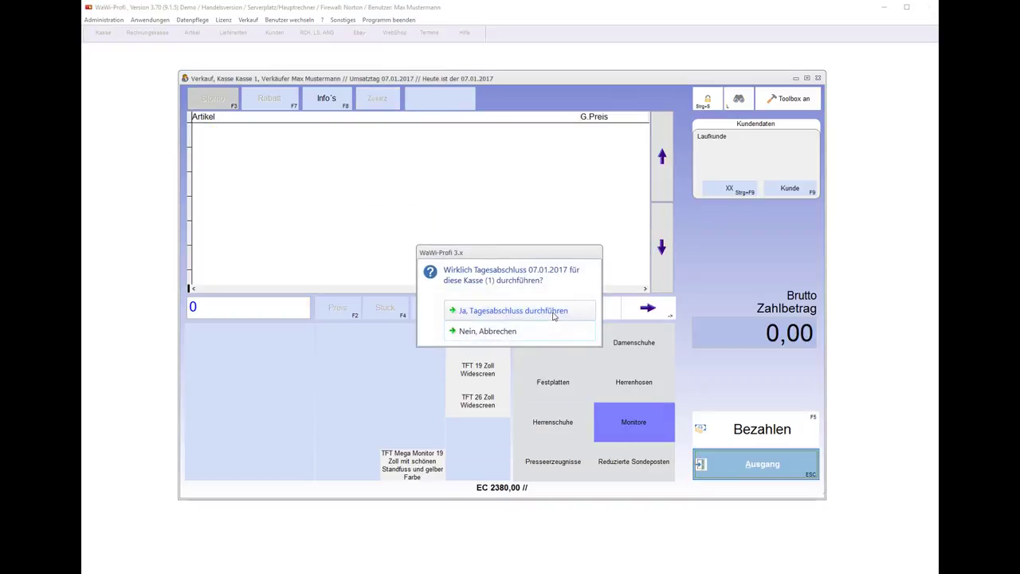
{"action": "left_click", "coordinate": [554, 311]}
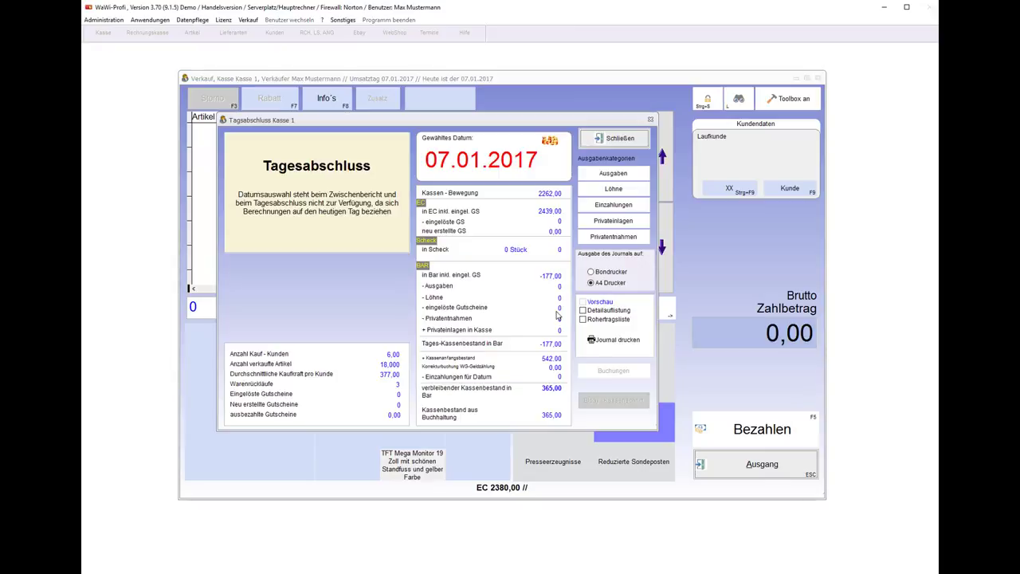
{"action": "left_click", "coordinate": [604, 351]}
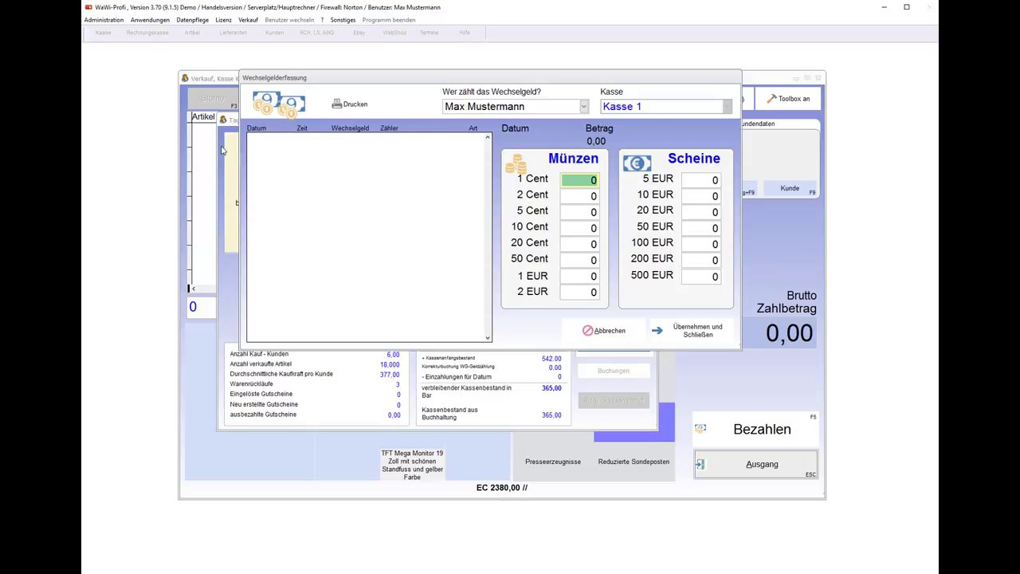
{"action": "left_click", "coordinate": [687, 333]}
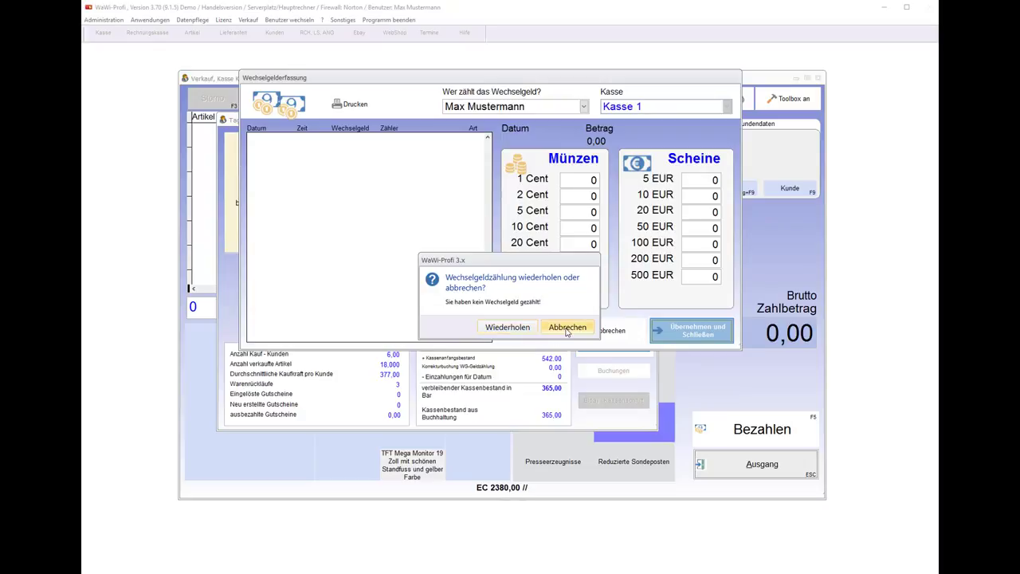
{"action": "left_click", "coordinate": [567, 327]}
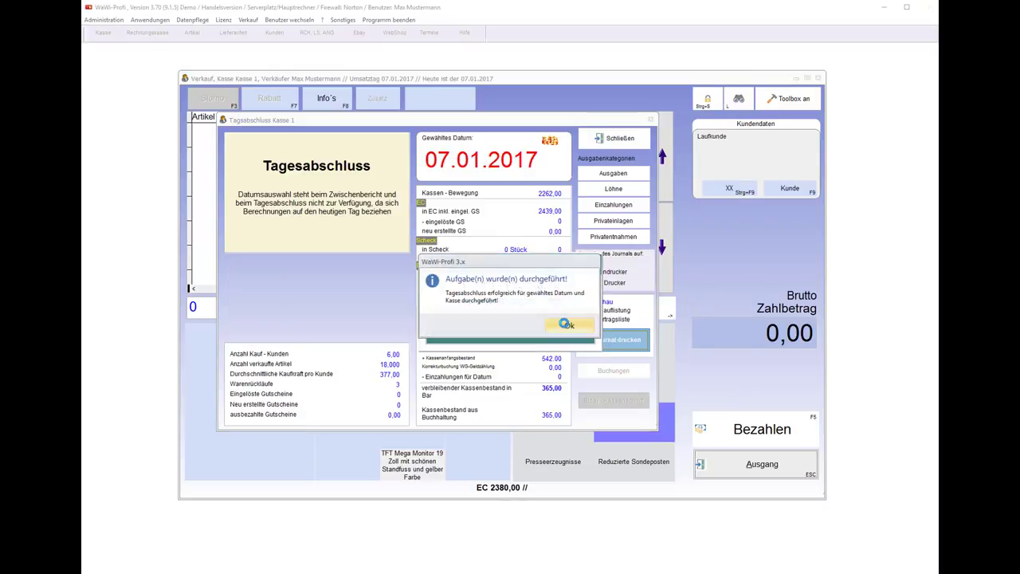
{"action": "left_click", "coordinate": [567, 329]}
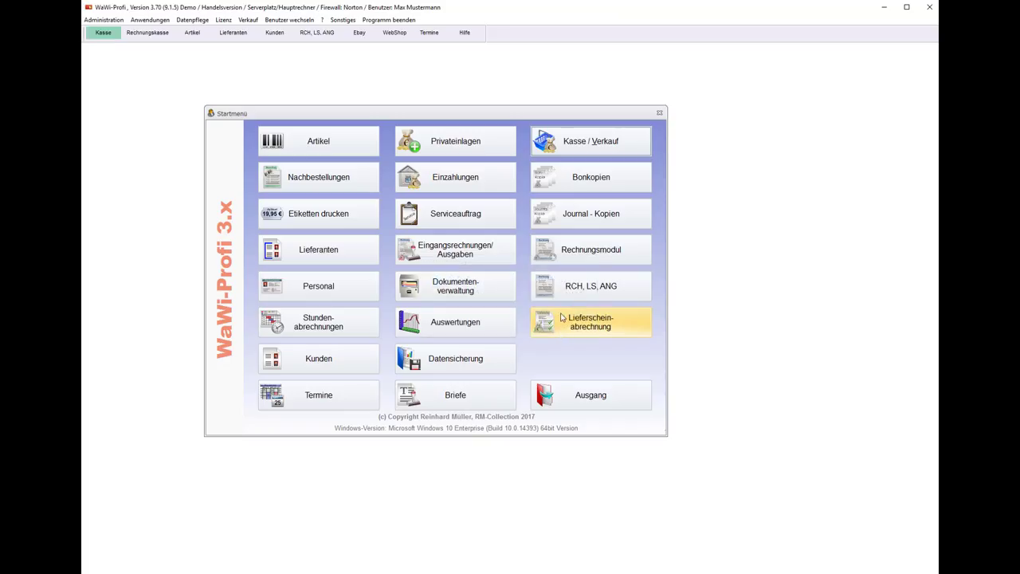
Step: Log back in to the register as the suggested user and set the new sales day to 08.01.2017
{"action": "left_click", "coordinate": [602, 142]}
{"action": "key", "text": "Return"}
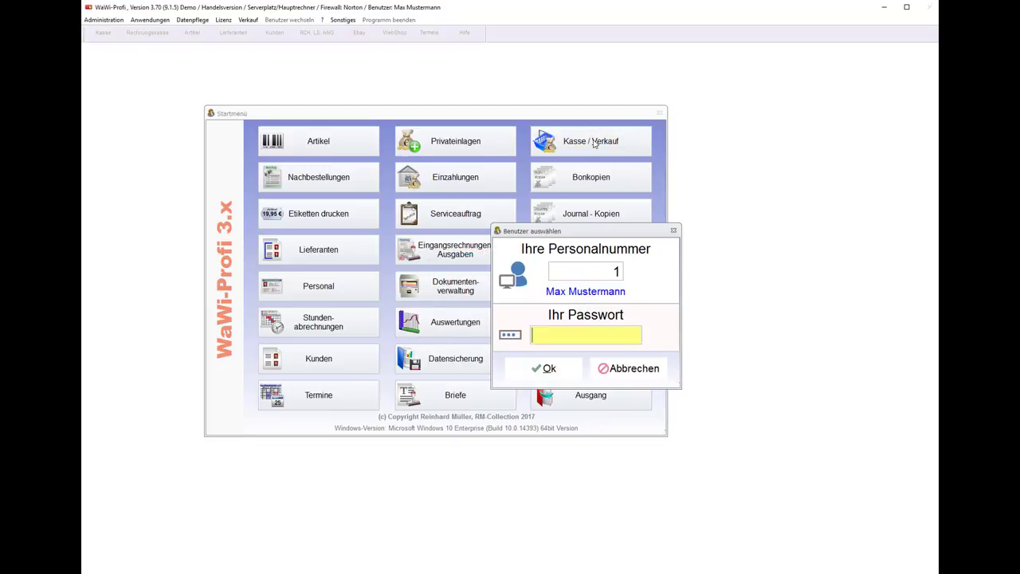
{"action": "key", "text": "Return"}
{"action": "left_click", "coordinate": [563, 326]}
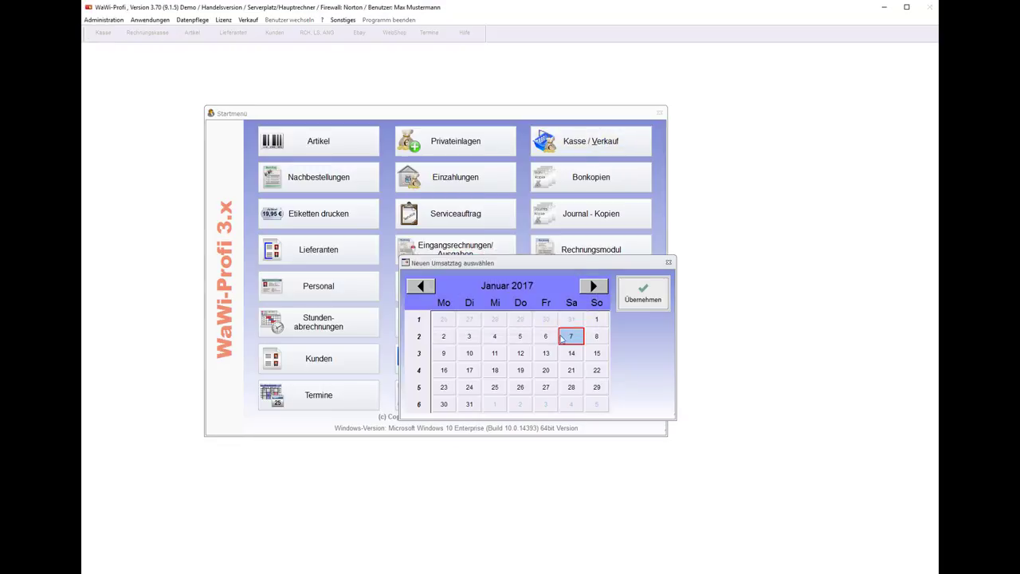
{"action": "left_click", "coordinate": [646, 301]}
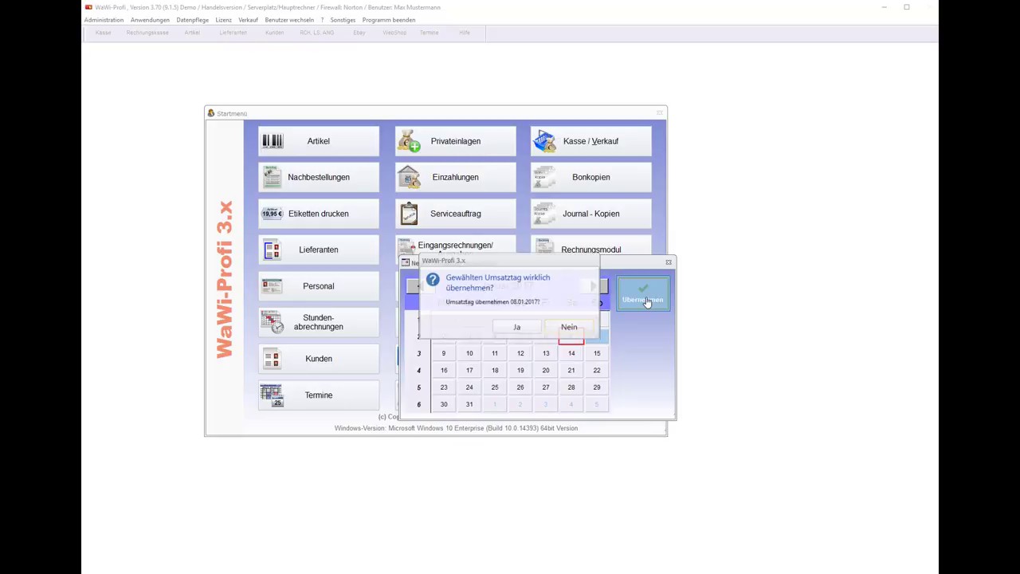
{"action": "left_click", "coordinate": [526, 332]}
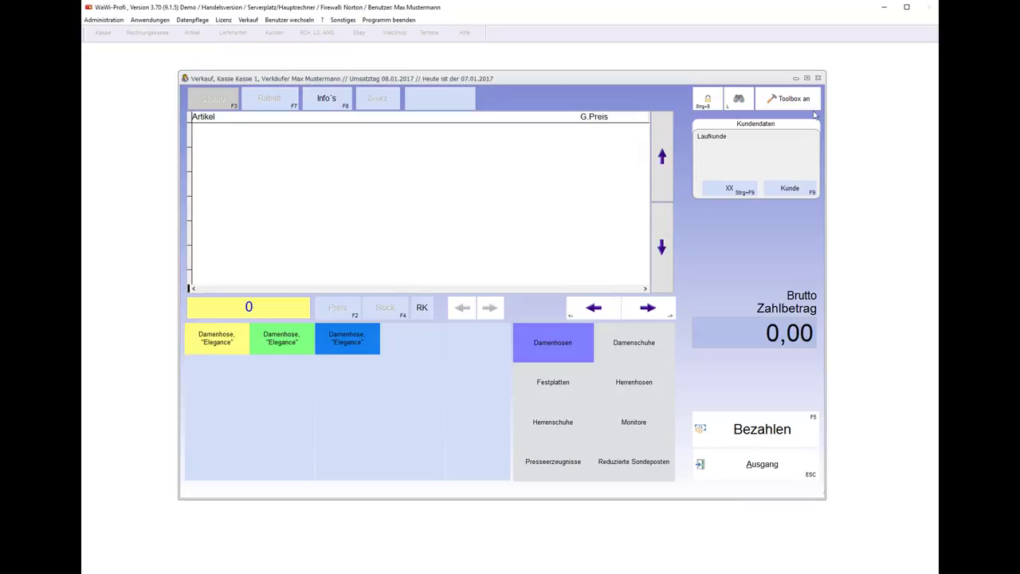
Step: Show receipt copies for all dates and view the void options for EC receipt 8, then cancel and close the list
{"action": "left_click", "coordinate": [710, 416]}
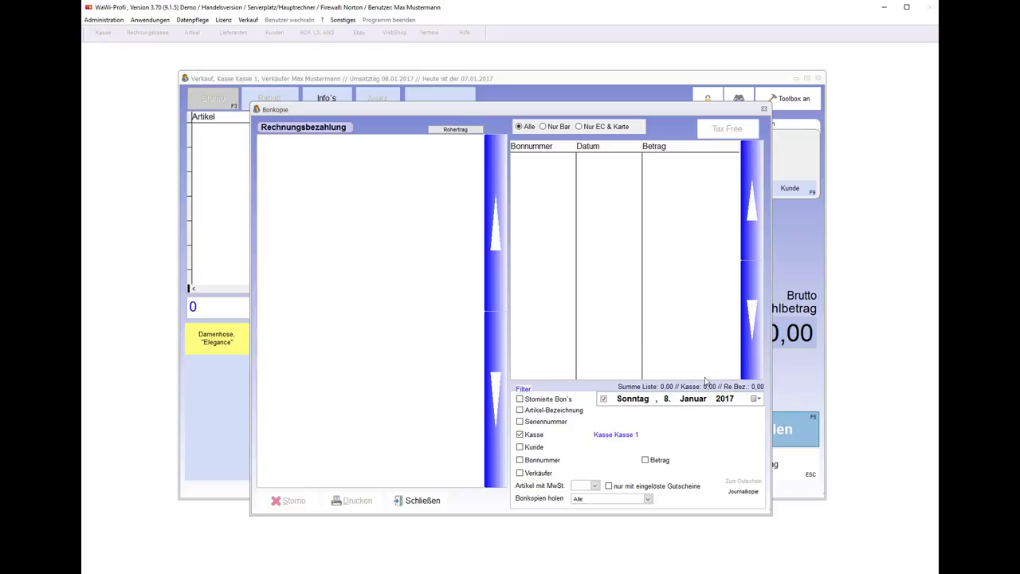
{"action": "left_click", "coordinate": [604, 399]}
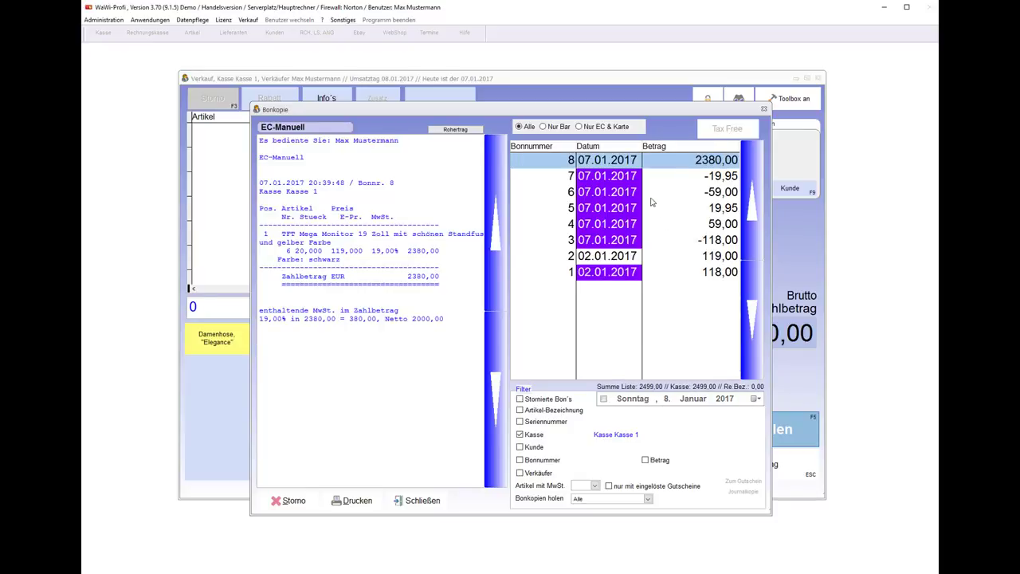
{"action": "key", "text": "Down"}
{"action": "key", "text": "Up"}
{"action": "left_click", "coordinate": [293, 503]}
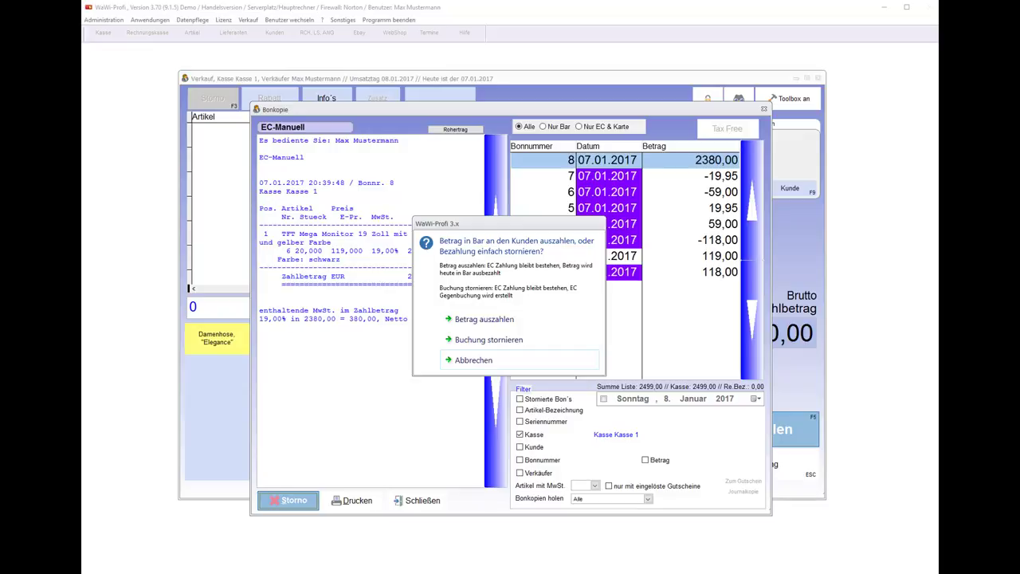
{"action": "left_click", "coordinate": [468, 362]}
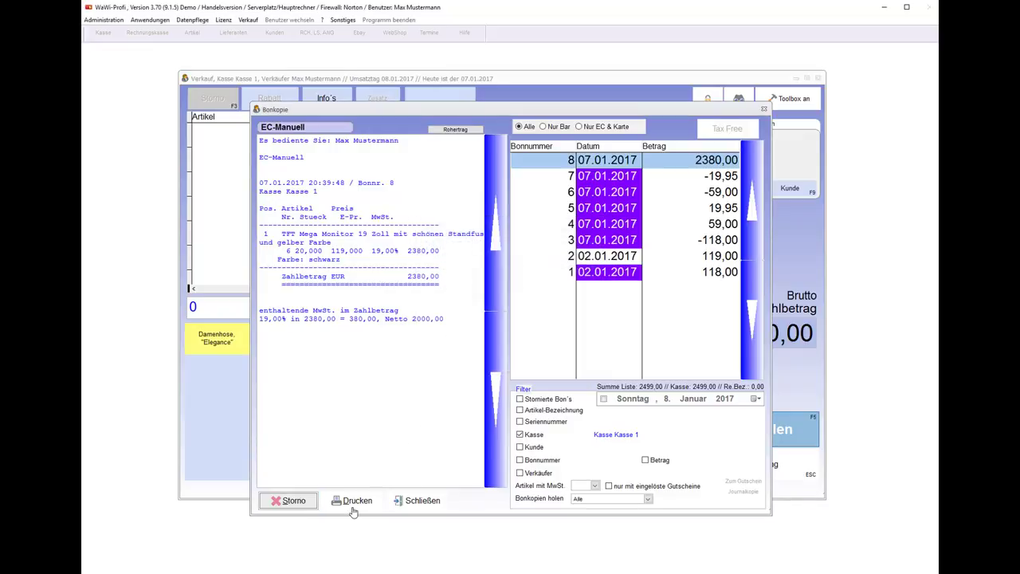
{"action": "left_click", "coordinate": [413, 504]}
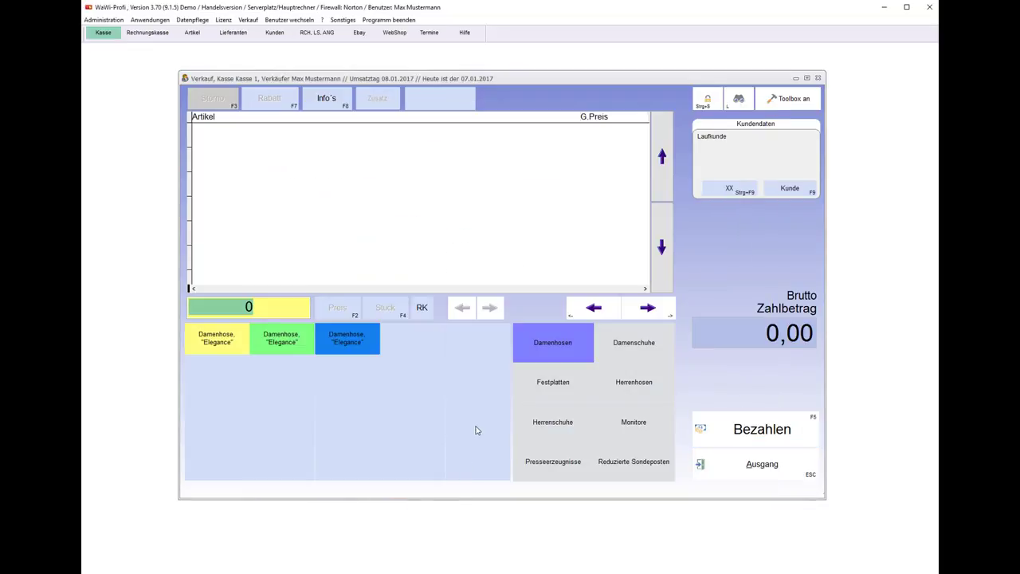
Step: Create a new voucher worth 100 with BAR as the payment type
{"action": "left_click", "coordinate": [774, 109]}
{"action": "left_click", "coordinate": [771, 128]}
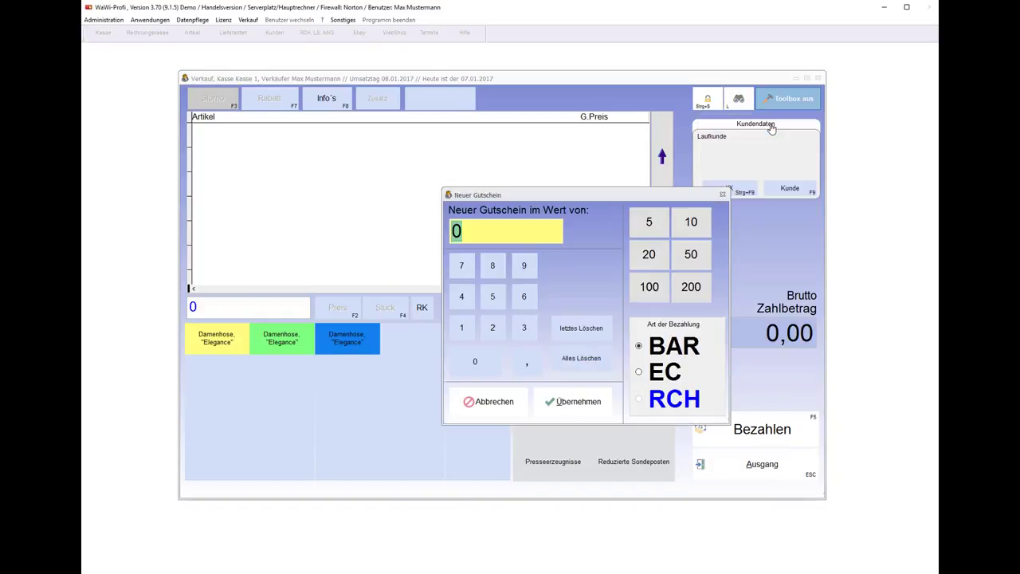
{"action": "left_click", "coordinate": [643, 293]}
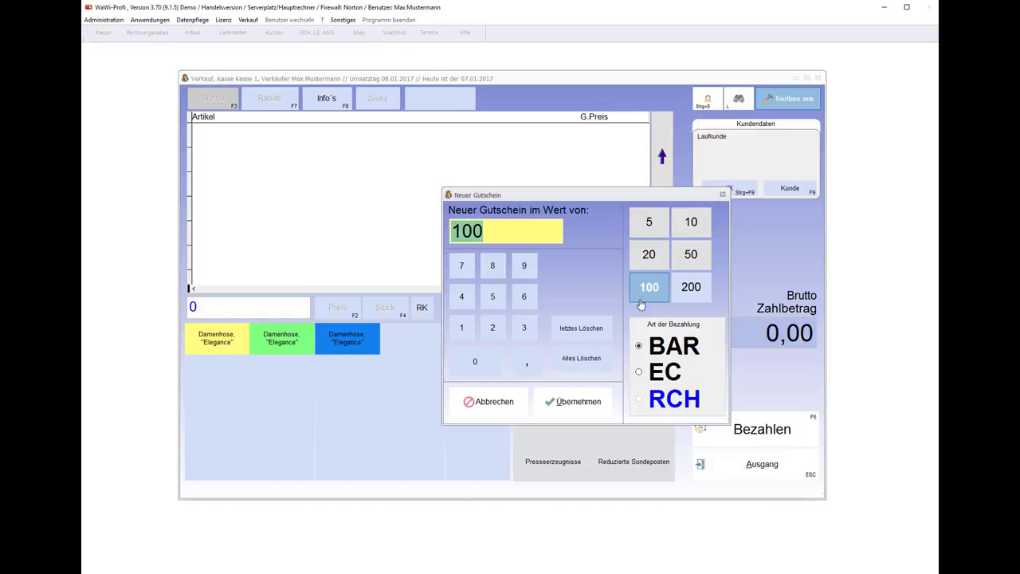
{"action": "left_click", "coordinate": [571, 402]}
{"action": "left_click", "coordinate": [530, 314]}
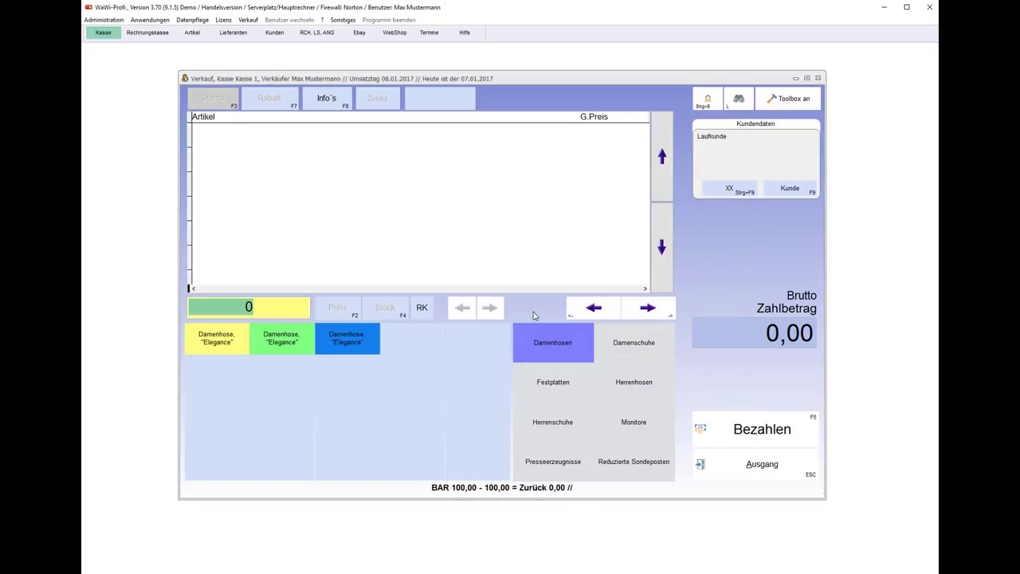
Step: Create a new voucher worth 20 with EC as the payment type and accept the terminal payment
{"action": "left_click", "coordinate": [797, 102]}
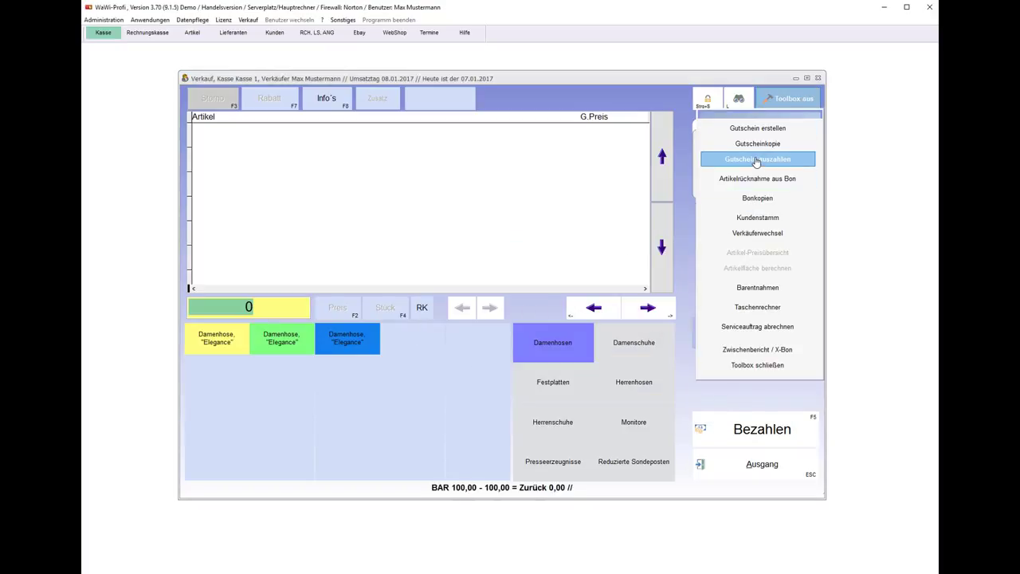
{"action": "left_click", "coordinate": [758, 129]}
{"action": "left_click", "coordinate": [654, 252]}
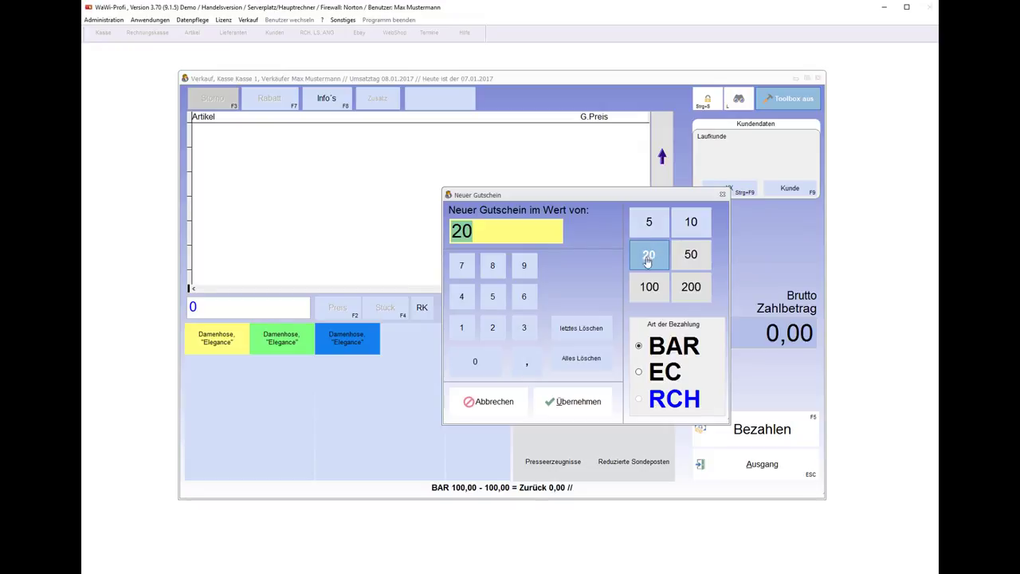
{"action": "left_click", "coordinate": [662, 371]}
{"action": "left_click", "coordinate": [563, 404]}
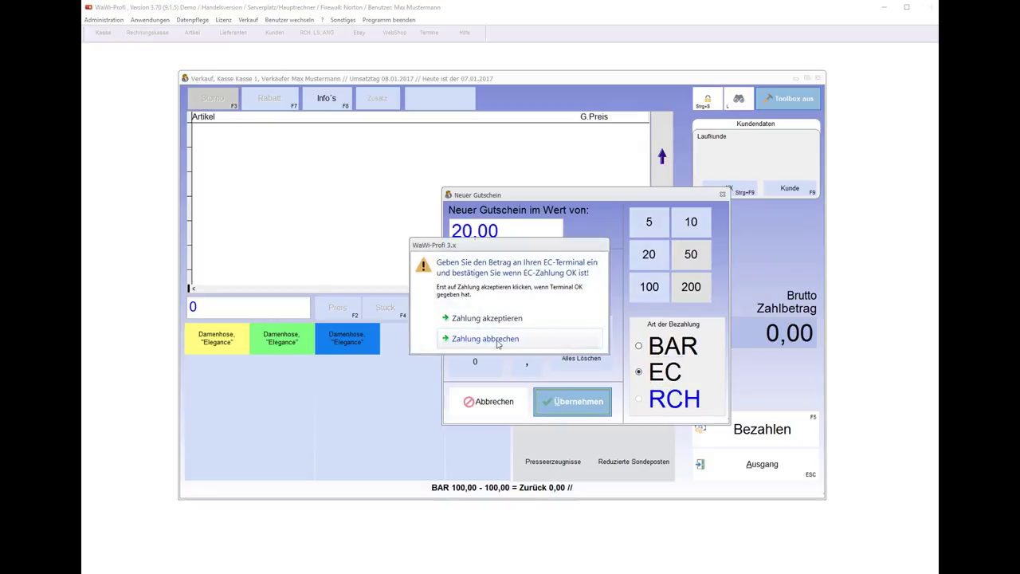
{"action": "left_click", "coordinate": [491, 318]}
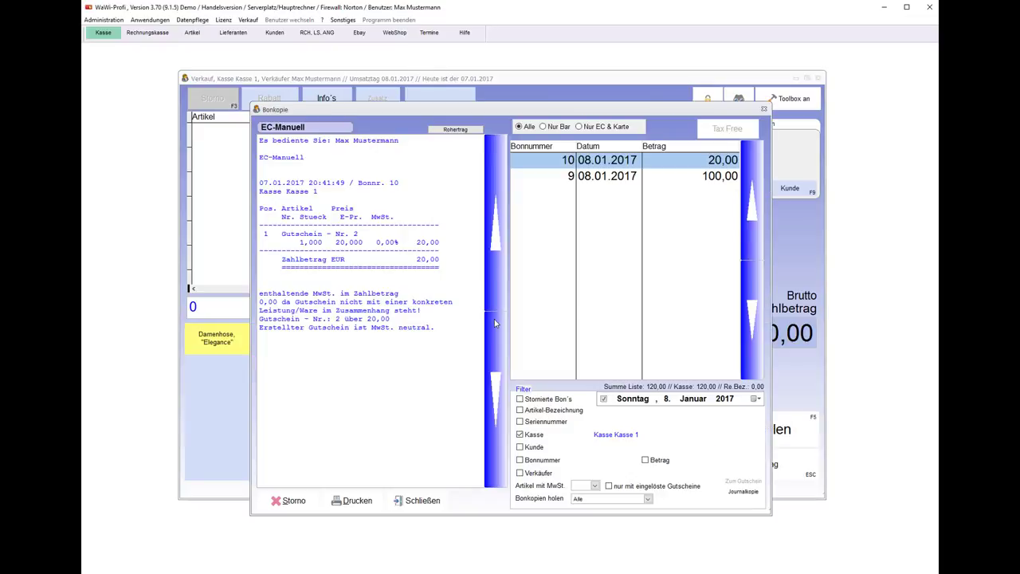
Step: Examine voucher receipts 9 and 10 in the receipt copies, with the date filter switched off
{"action": "left_click", "coordinate": [584, 177]}
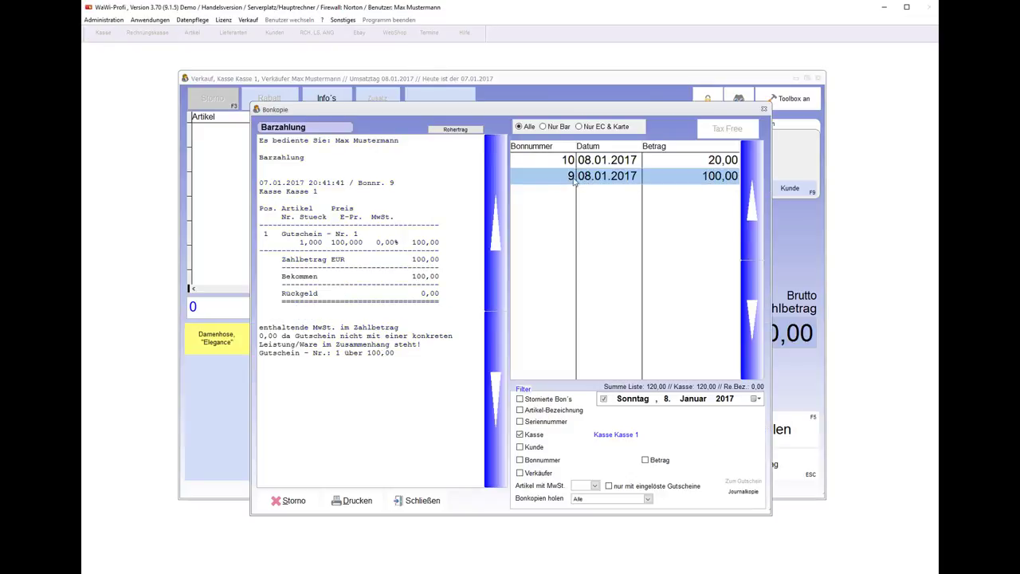
{"action": "left_click", "coordinate": [605, 399]}
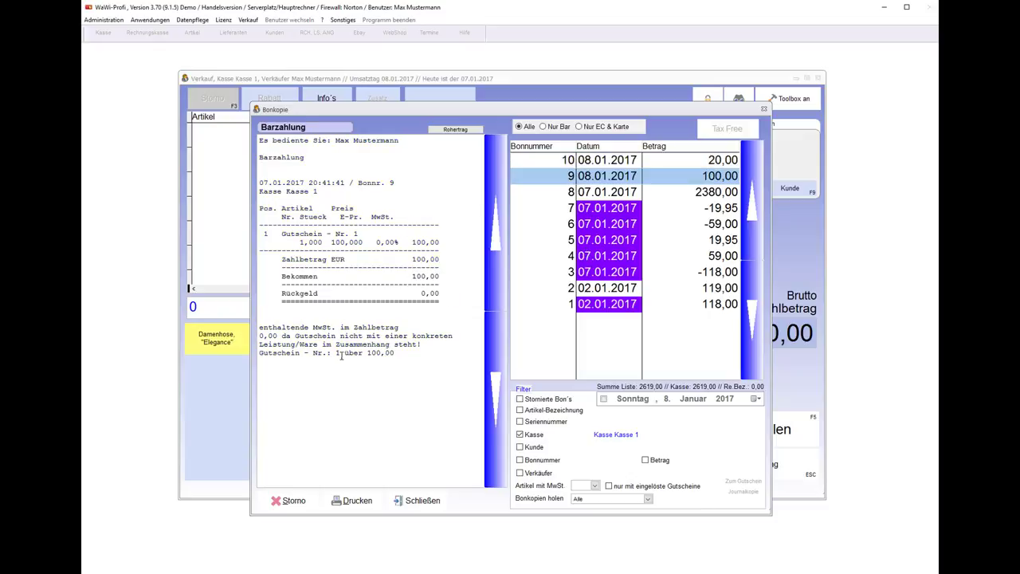
{"action": "left_click_drag", "start_coordinate": [341, 356], "coordinate": [230, 341]}
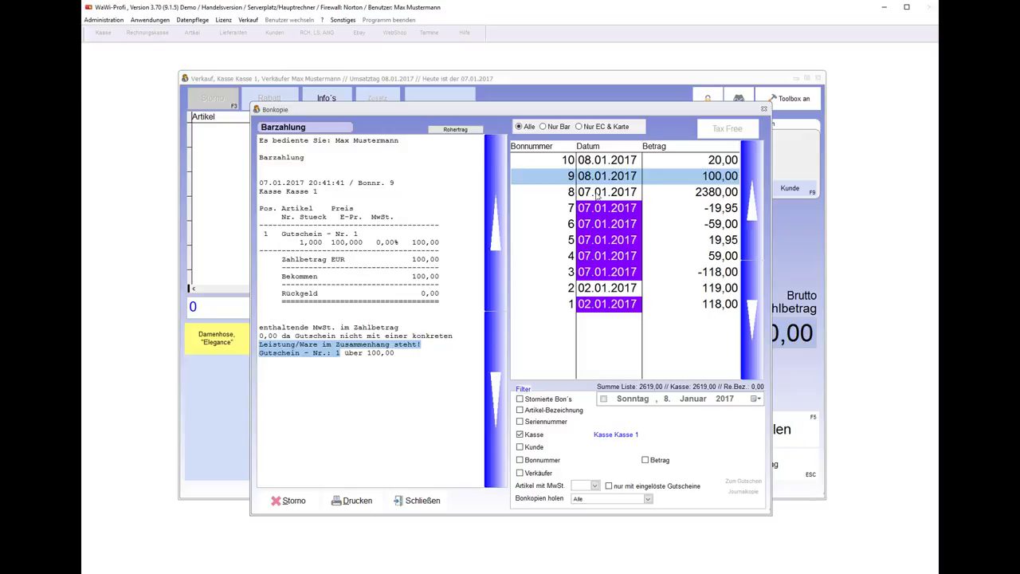
{"action": "left_click", "coordinate": [604, 166]}
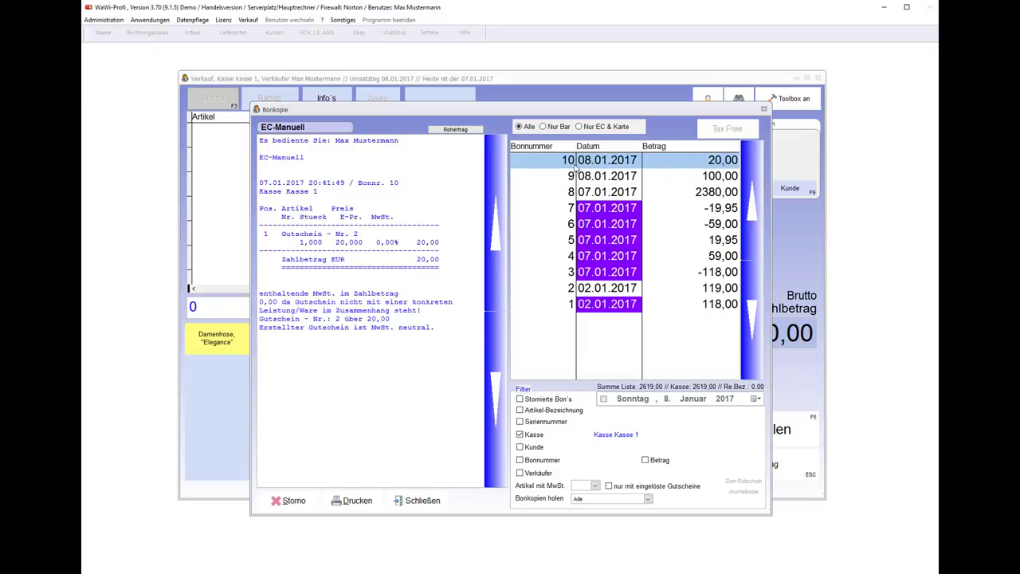
{"action": "left_click_drag", "start_coordinate": [449, 263], "coordinate": [407, 263]}
{"action": "left_click_drag", "start_coordinate": [309, 159], "coordinate": [257, 157]}
Step: Void cash voucher receipt 9 by paying the amount out today, then leave the receipt copies
{"action": "left_click", "coordinate": [607, 182]}
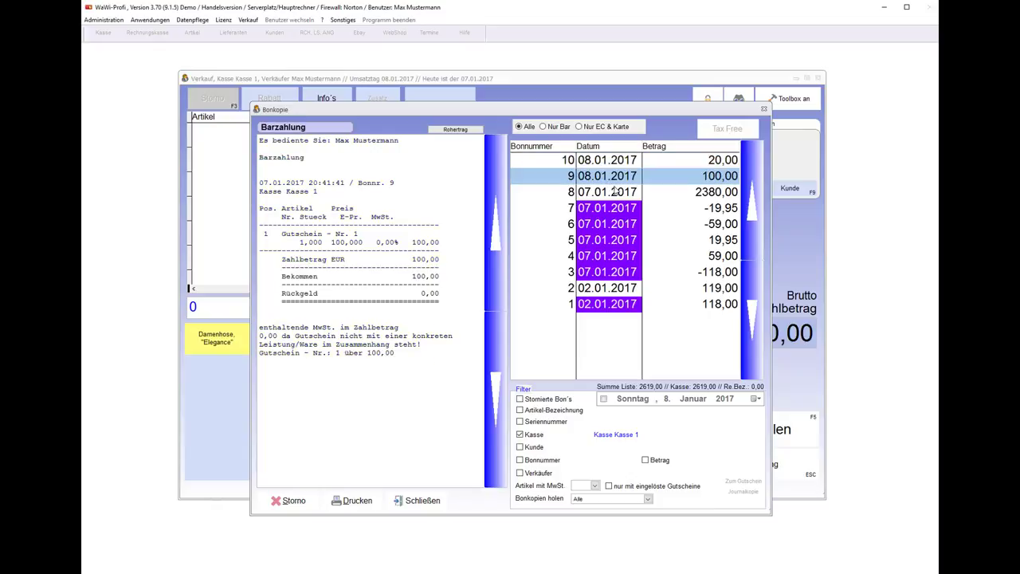
{"action": "left_click", "coordinate": [295, 502]}
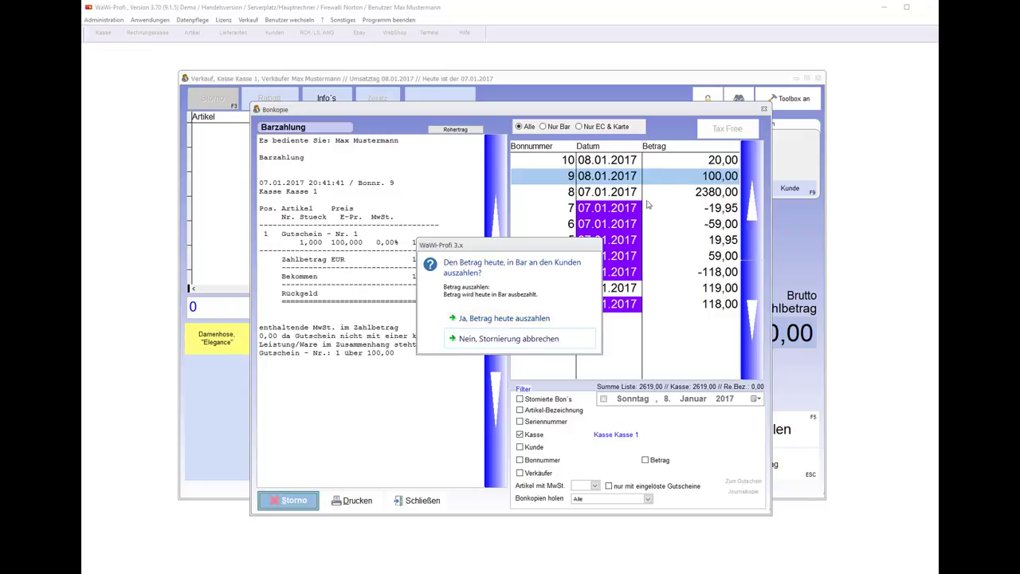
{"action": "left_click", "coordinate": [504, 319]}
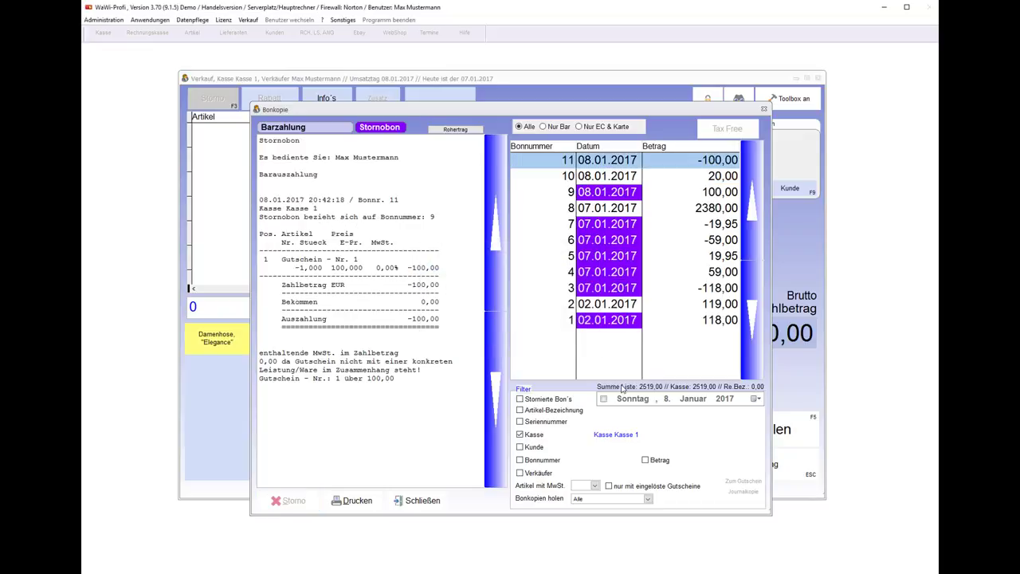
{"action": "key", "text": "Escape"}
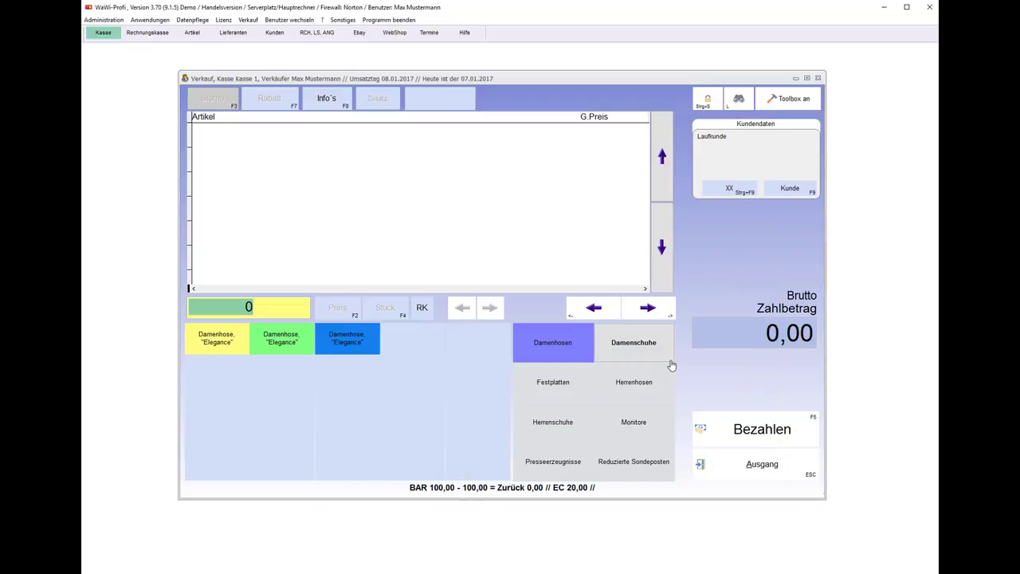
Step: Reopen the receipt copies and compare voided receipt 9 with its void receipt 11
{"action": "key", "text": "F8"}
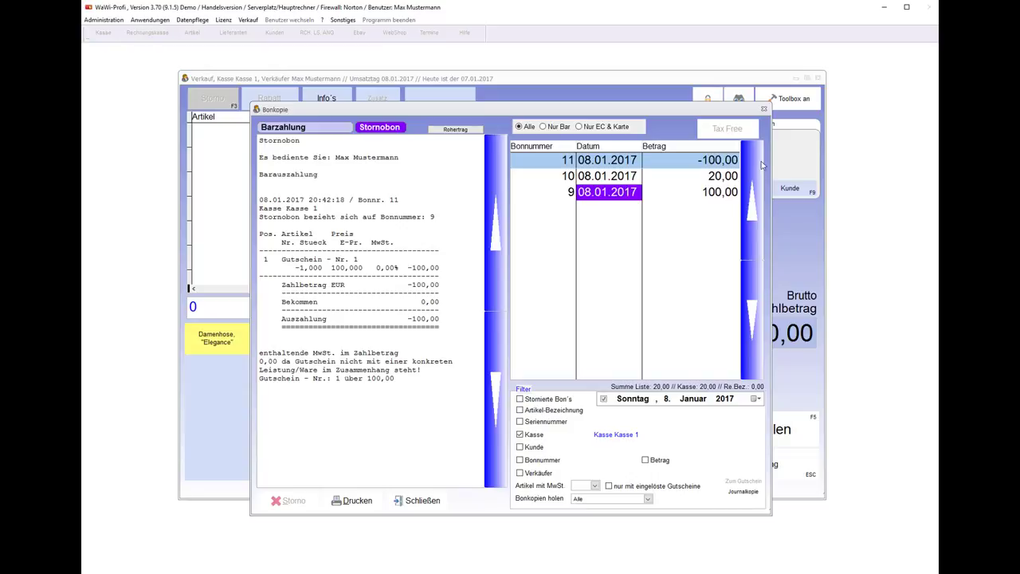
{"action": "left_click", "coordinate": [591, 193]}
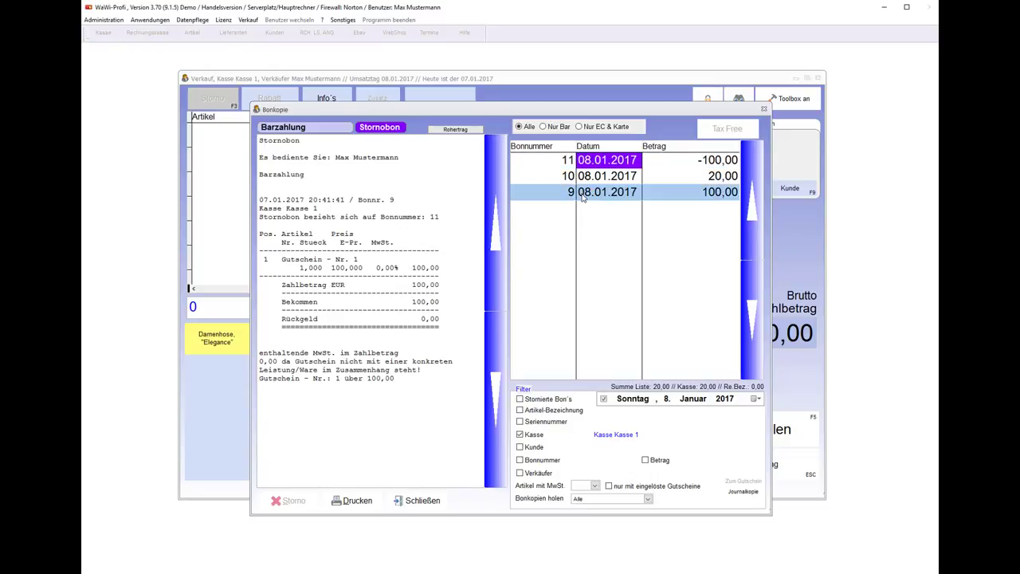
{"action": "left_click", "coordinate": [585, 164]}
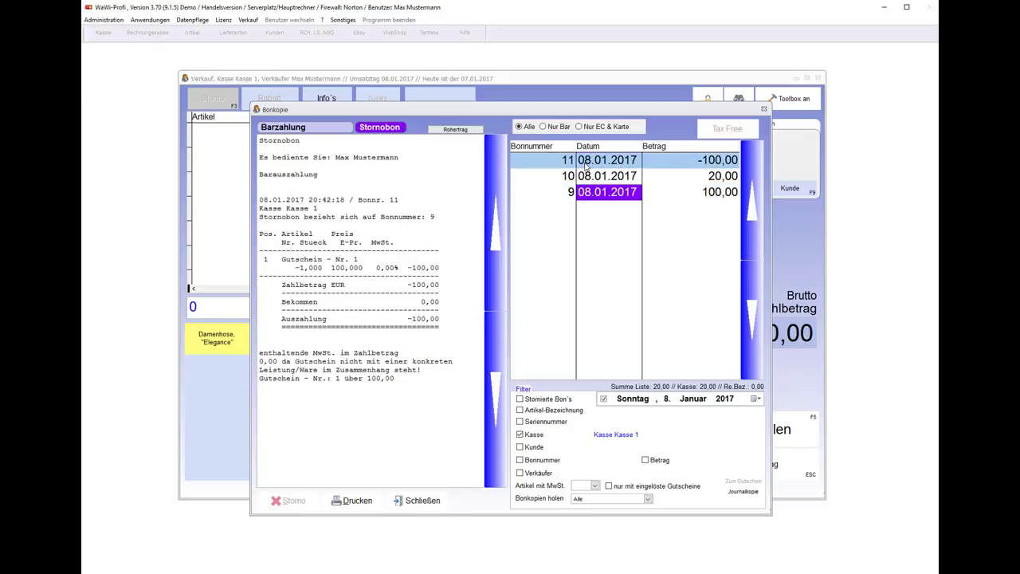
Step: Void EC voucher receipt 10 with the option Buchung stornieren, then reopen the receipt copies to check the cancellation booking
{"action": "left_click", "coordinate": [582, 176]}
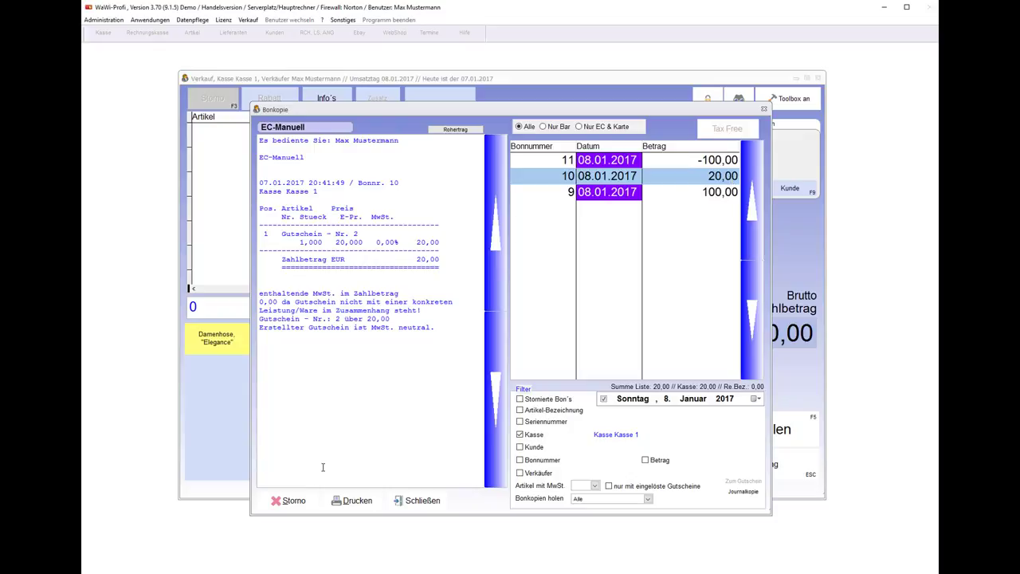
{"action": "left_click", "coordinate": [293, 501]}
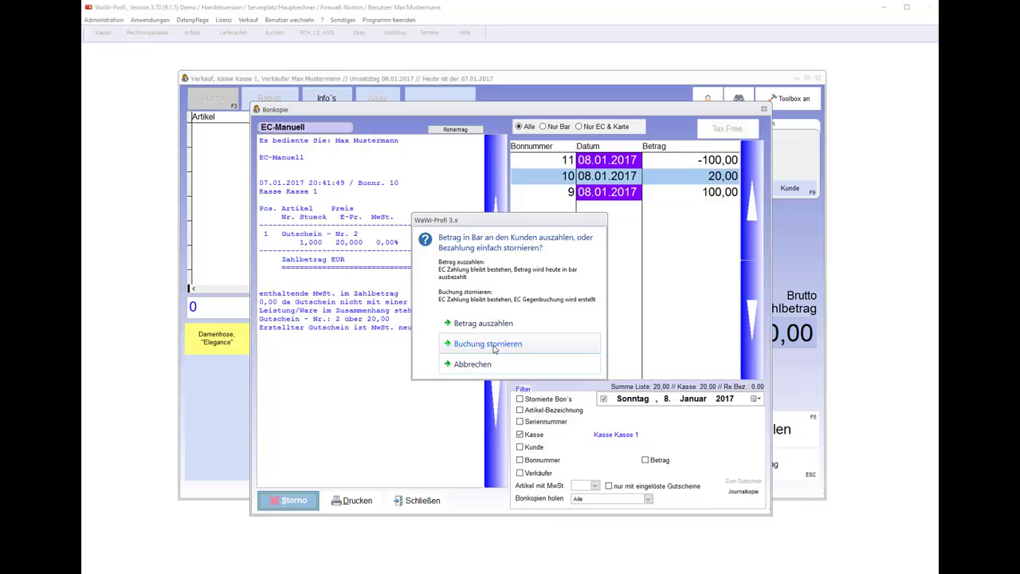
{"action": "left_click", "coordinate": [488, 344]}
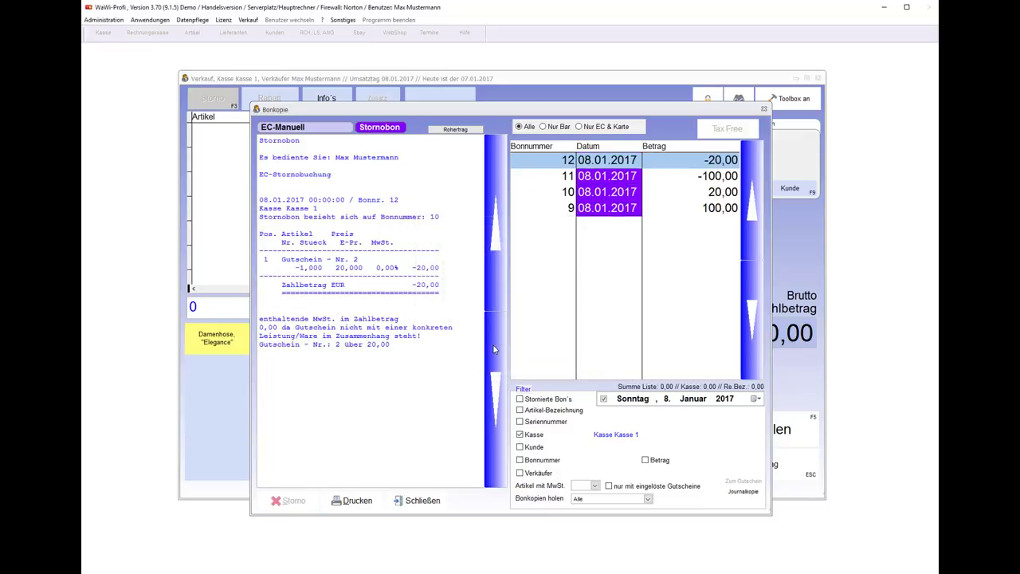
{"action": "key", "text": "Escape"}
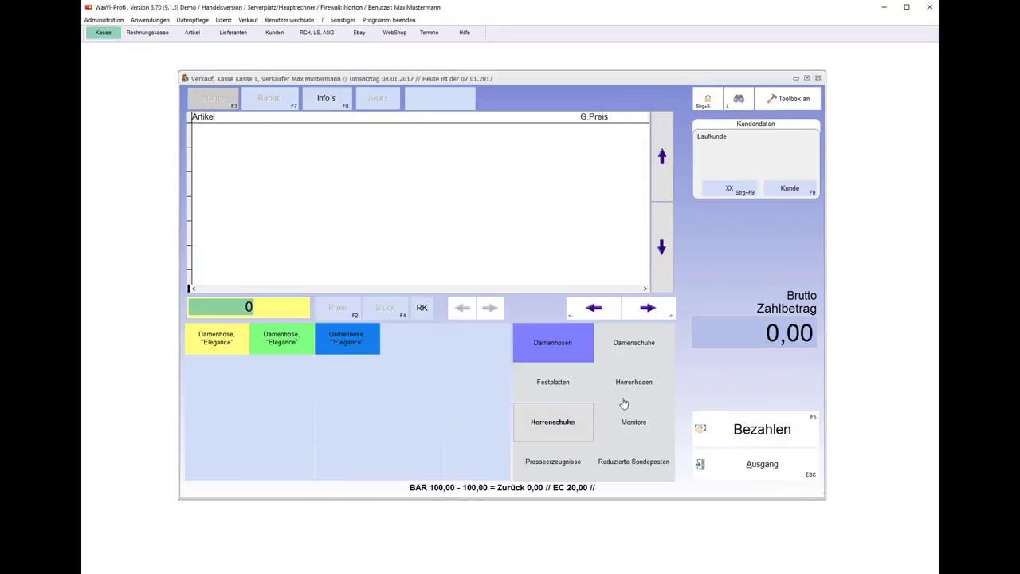
{"action": "key", "text": "F8"}
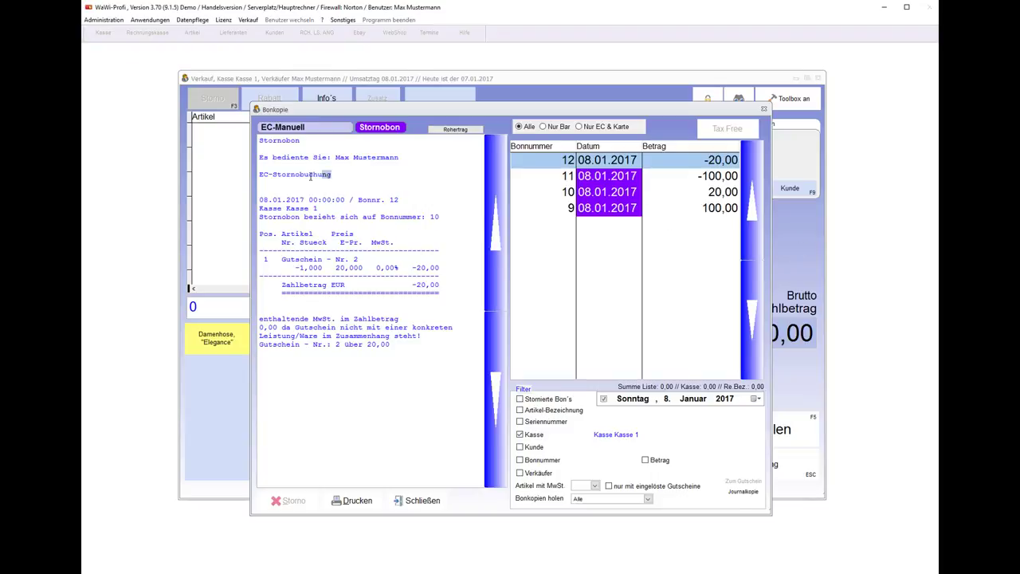
{"action": "left_click_drag", "start_coordinate": [323, 175], "coordinate": [236, 175]}
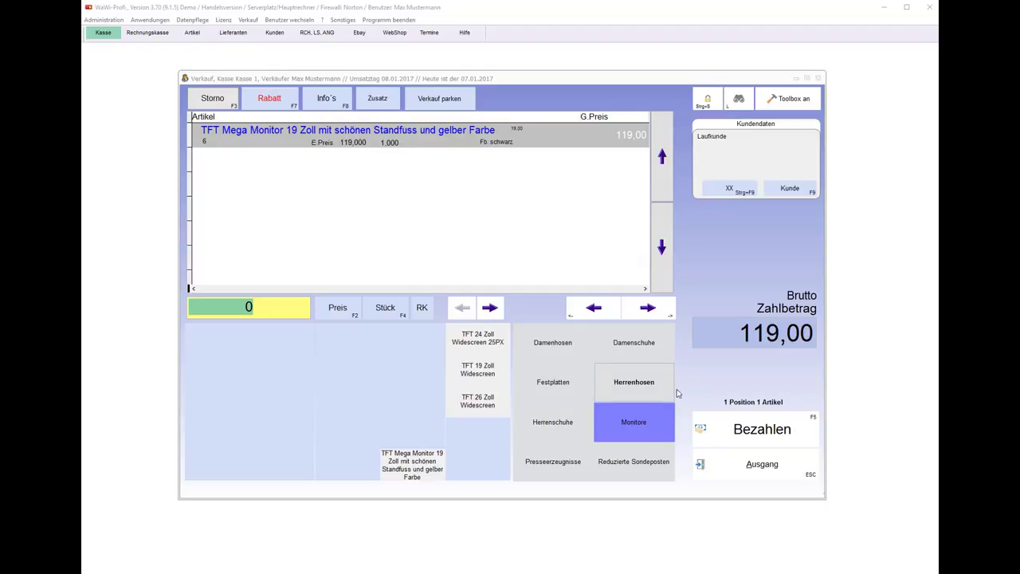
Step: Open and cancel the payment for the TFT Mega Monitor 19 Zoll, then park the sale
{"action": "left_click", "coordinate": [727, 429]}
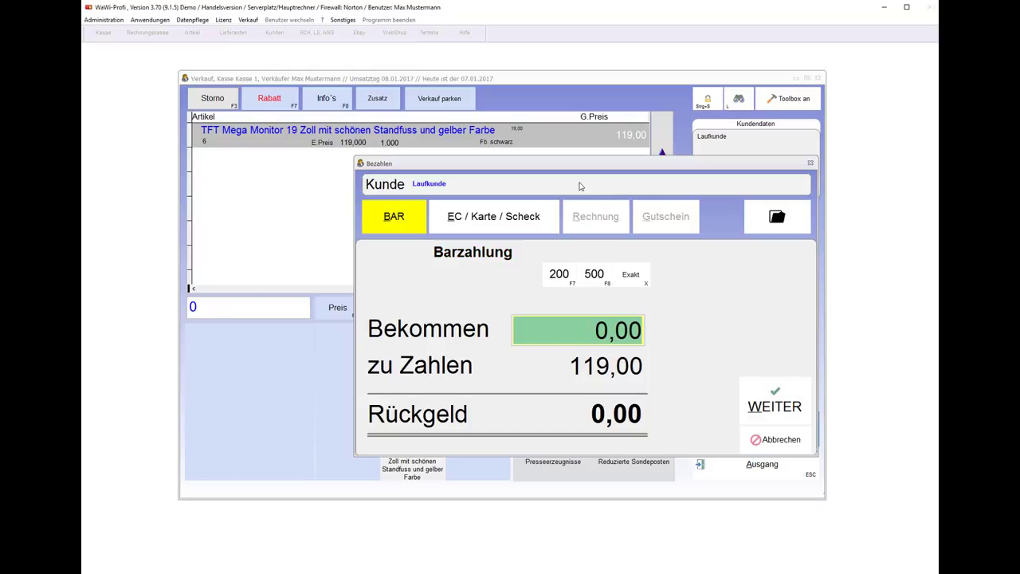
{"action": "left_click", "coordinate": [777, 439]}
{"action": "left_click", "coordinate": [445, 99]}
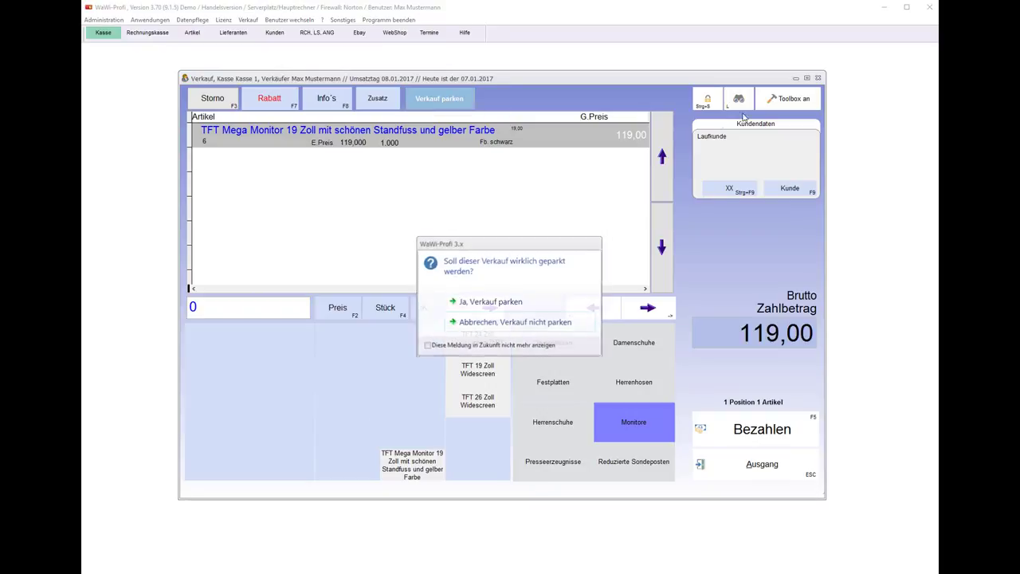
{"action": "left_click", "coordinate": [476, 301]}
Step: Create a new voucher worth 5 with BAR as the payment type
{"action": "left_click", "coordinate": [788, 98]}
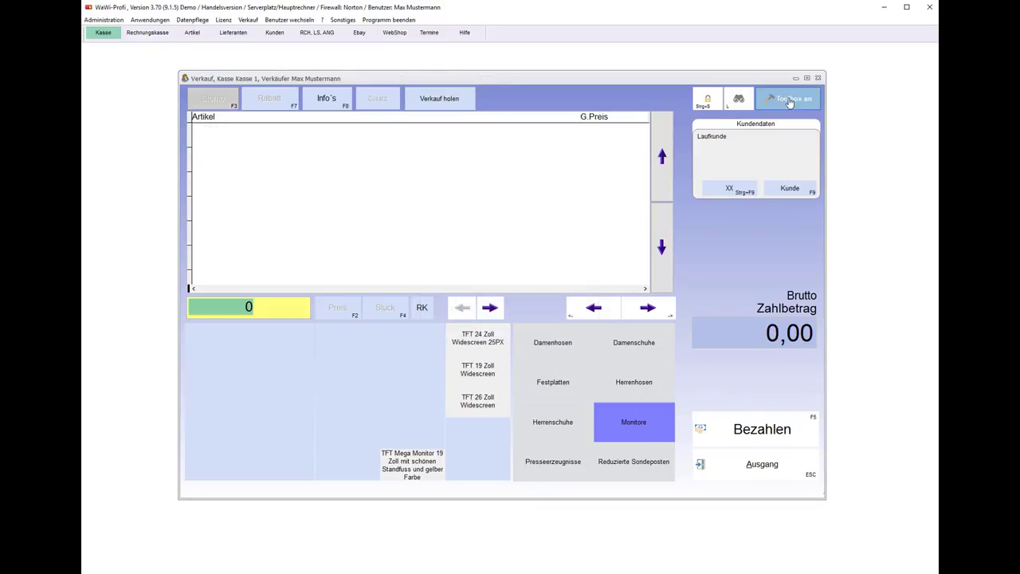
{"action": "left_click", "coordinate": [761, 129]}
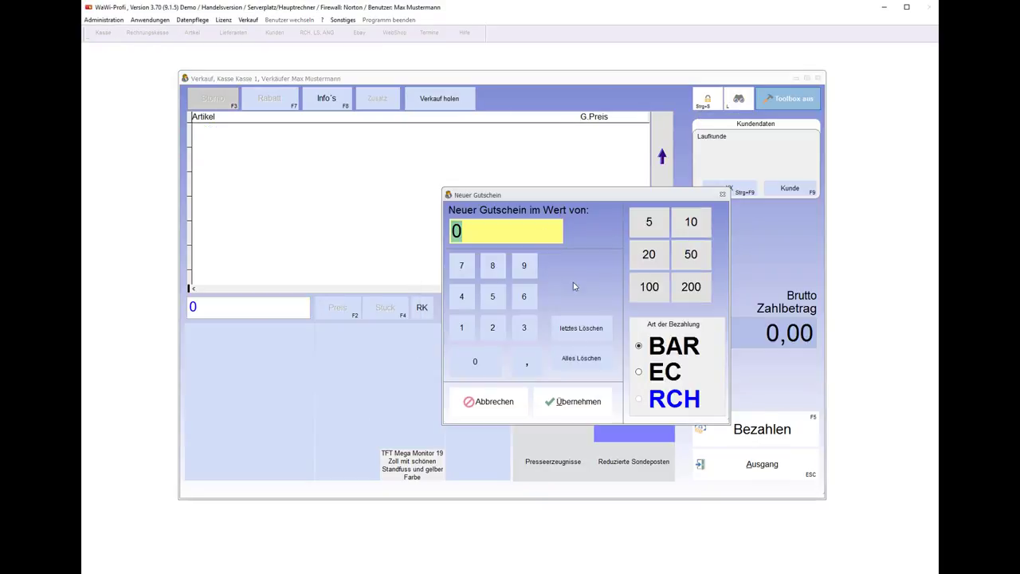
{"action": "left_click", "coordinate": [649, 222]}
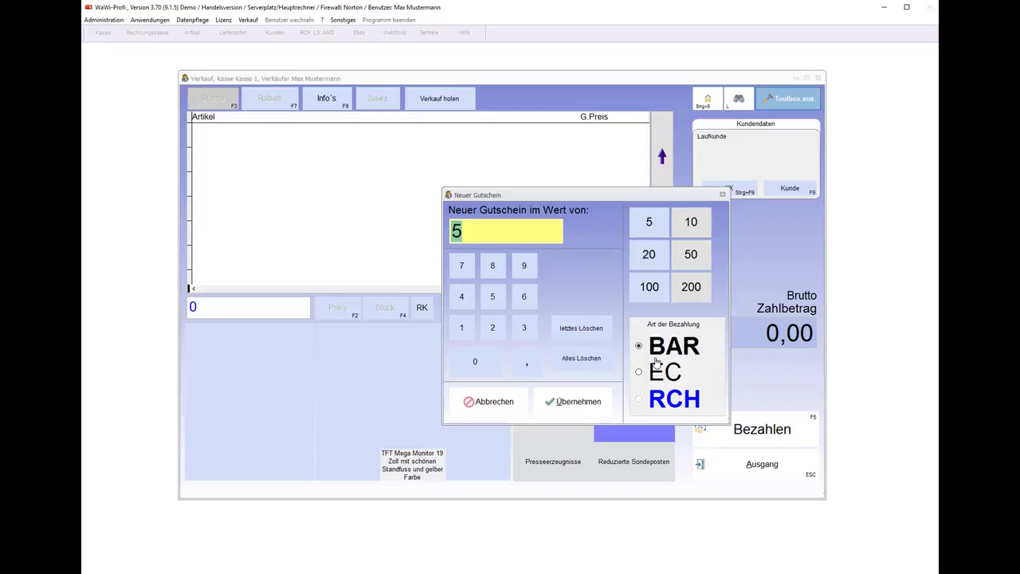
{"action": "left_click", "coordinate": [572, 401]}
{"action": "left_click", "coordinate": [534, 306]}
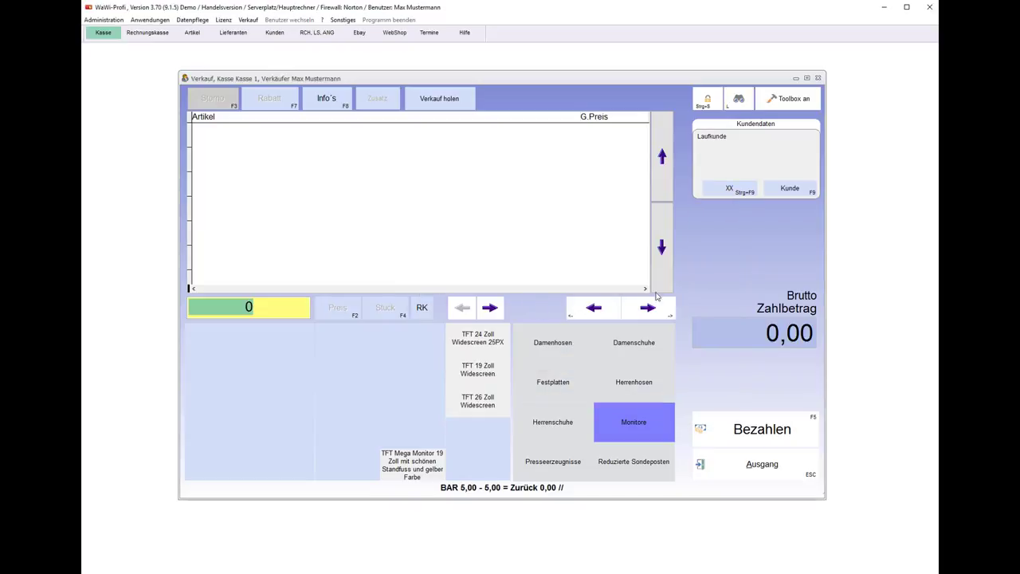
Step: Retrieve the parked sale of the TFT Mega Monitor 19 Zoll into the active register and process its payment
{"action": "left_click", "coordinate": [429, 102]}
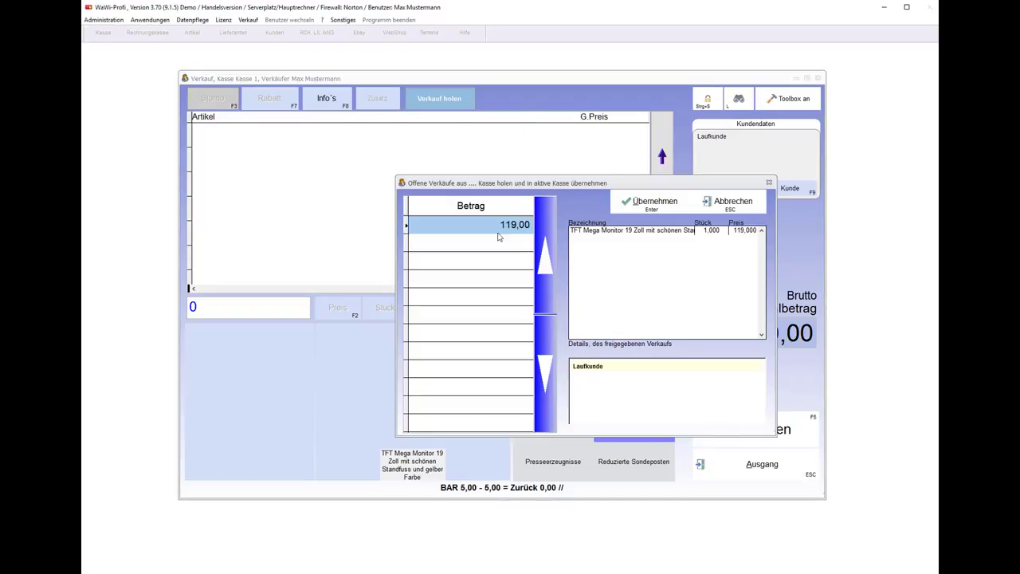
{"action": "left_click", "coordinate": [646, 204]}
{"action": "left_click", "coordinate": [541, 303]}
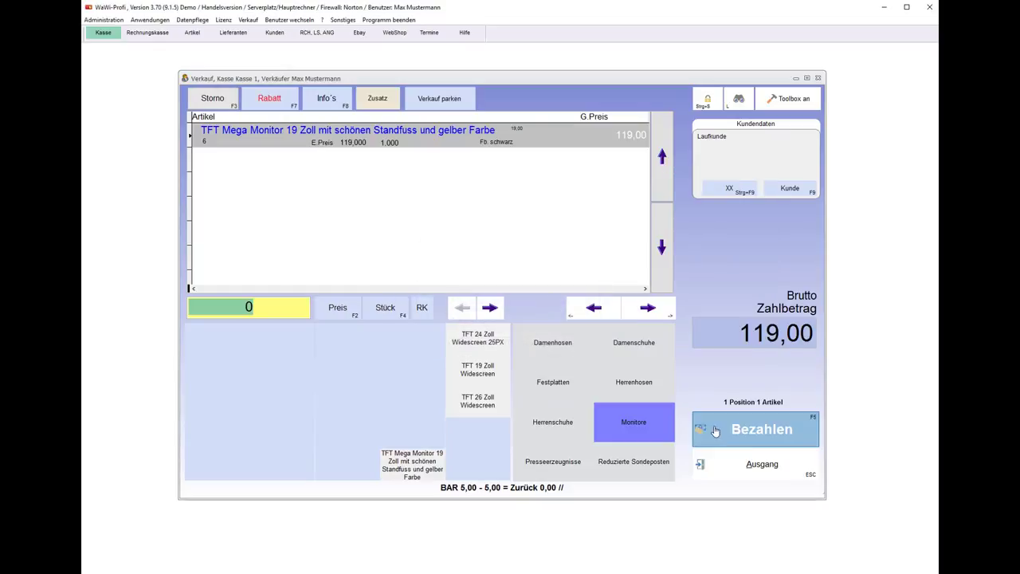
{"action": "left_click", "coordinate": [758, 430]}
{"action": "left_click", "coordinate": [674, 224]}
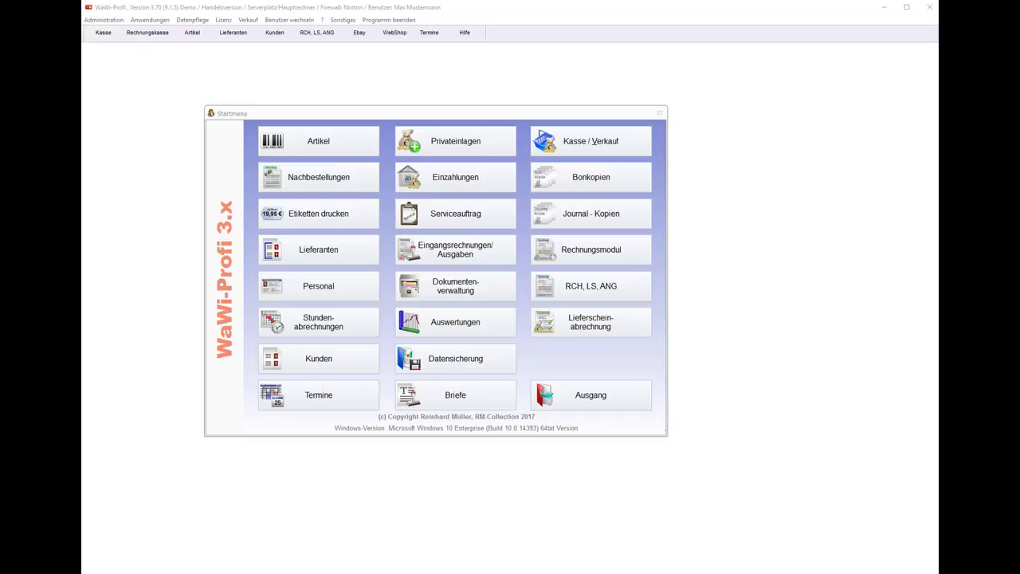
Step: Open the Gutscheinhistorie evaluation and select voucher 2 to examine its linked receipts
{"action": "left_click", "coordinate": [431, 322]}
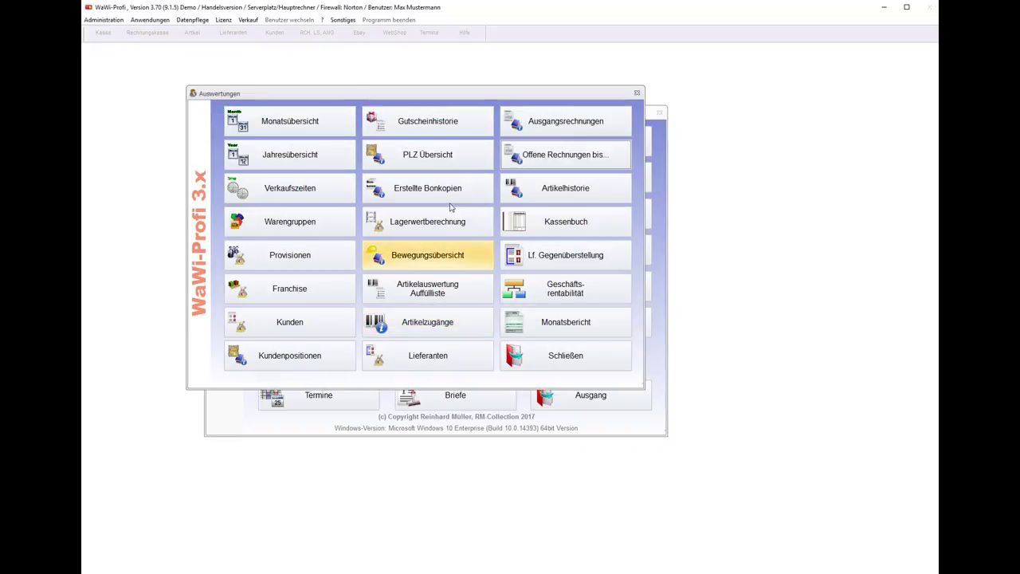
{"action": "left_click", "coordinate": [435, 128]}
{"action": "left_click", "coordinate": [500, 225]}
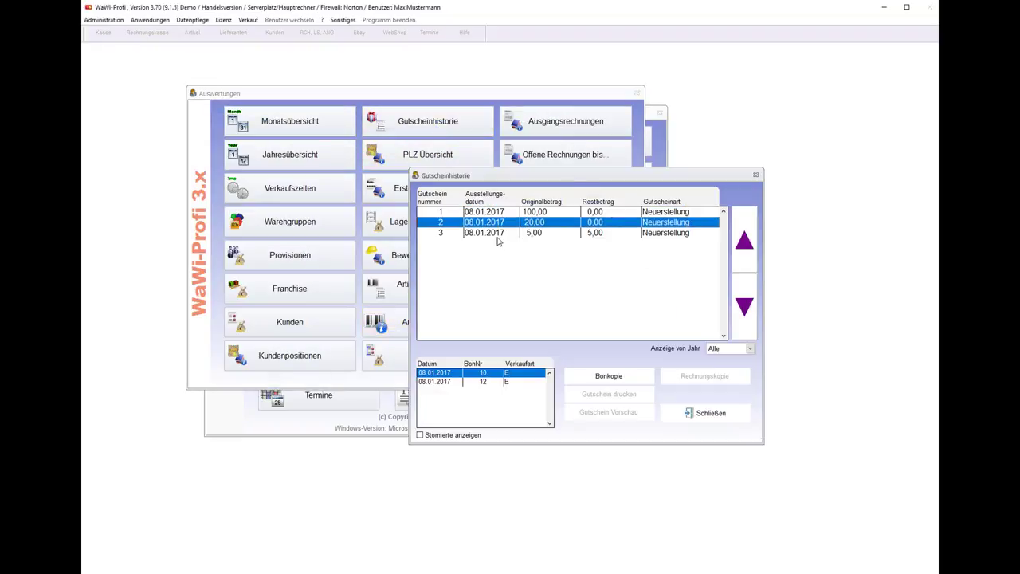
Step: Compare voucher 3 with voucher 2 in the history, then view the receipt copy of voucher 3 and close it
{"action": "left_click", "coordinate": [505, 233]}
{"action": "left_click", "coordinate": [508, 223]}
{"action": "left_click", "coordinate": [505, 233]}
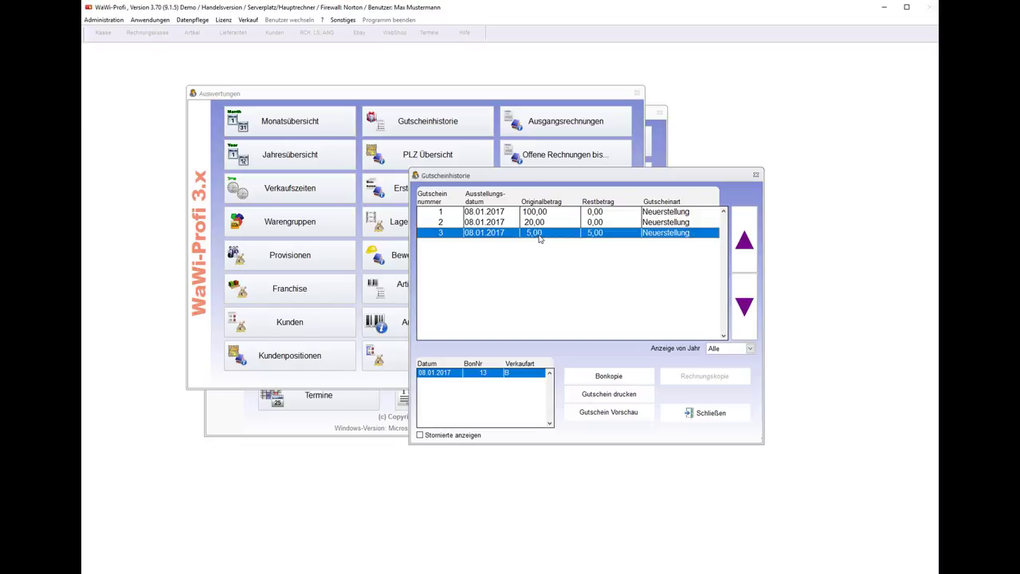
{"action": "left_click", "coordinate": [594, 377]}
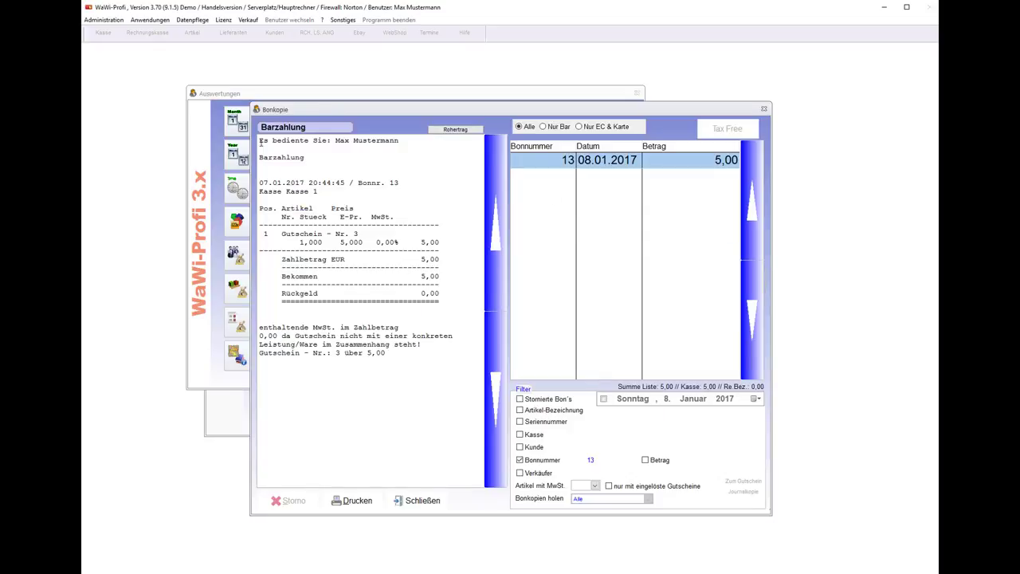
{"action": "left_click", "coordinate": [427, 502]}
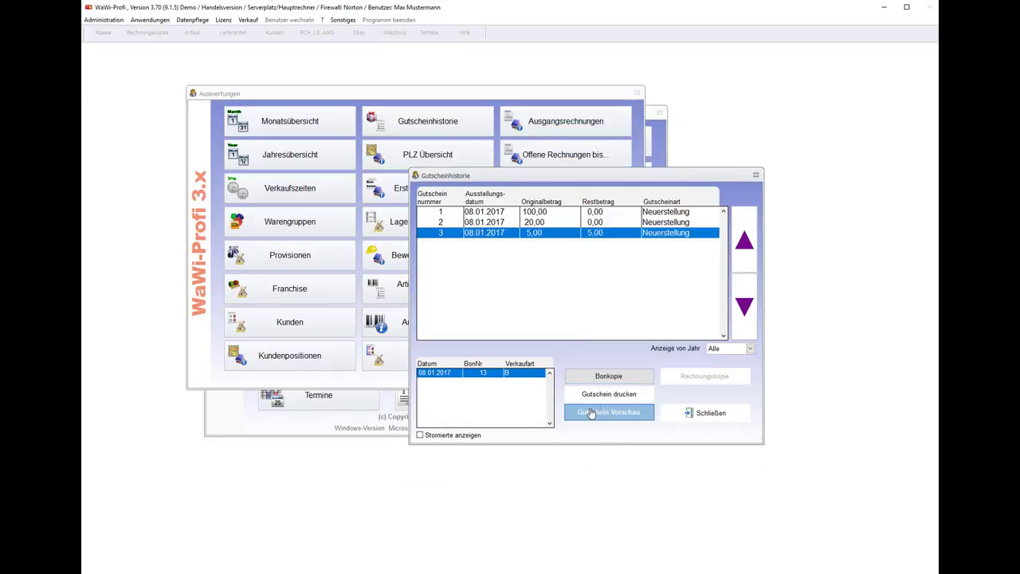
Step: Check vouchers 1 and 2 in the history, then view the copy of receipt 10 for voucher 2 and close it
{"action": "left_click", "coordinate": [506, 224]}
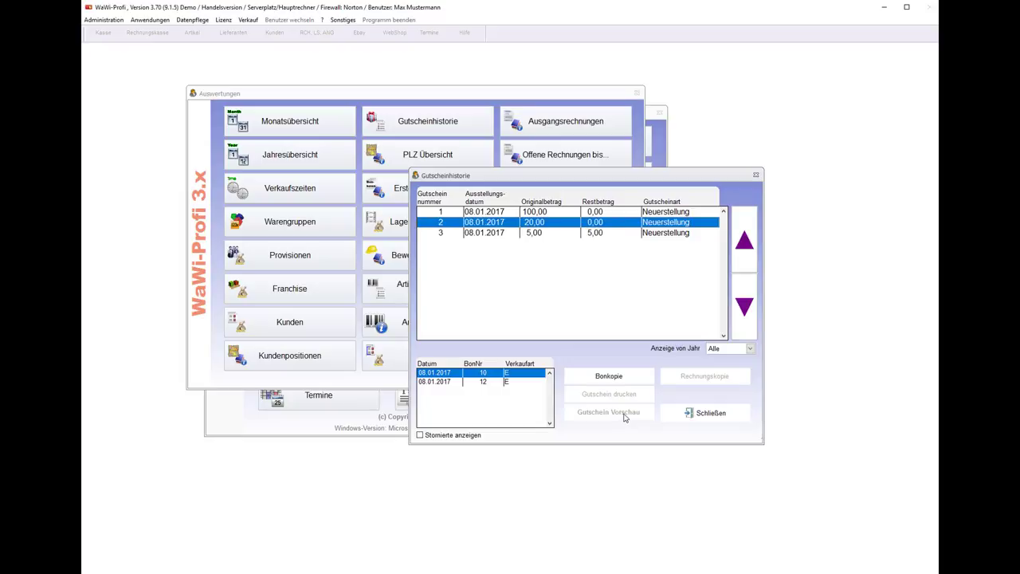
{"action": "left_click", "coordinate": [553, 214]}
{"action": "left_click", "coordinate": [545, 225]}
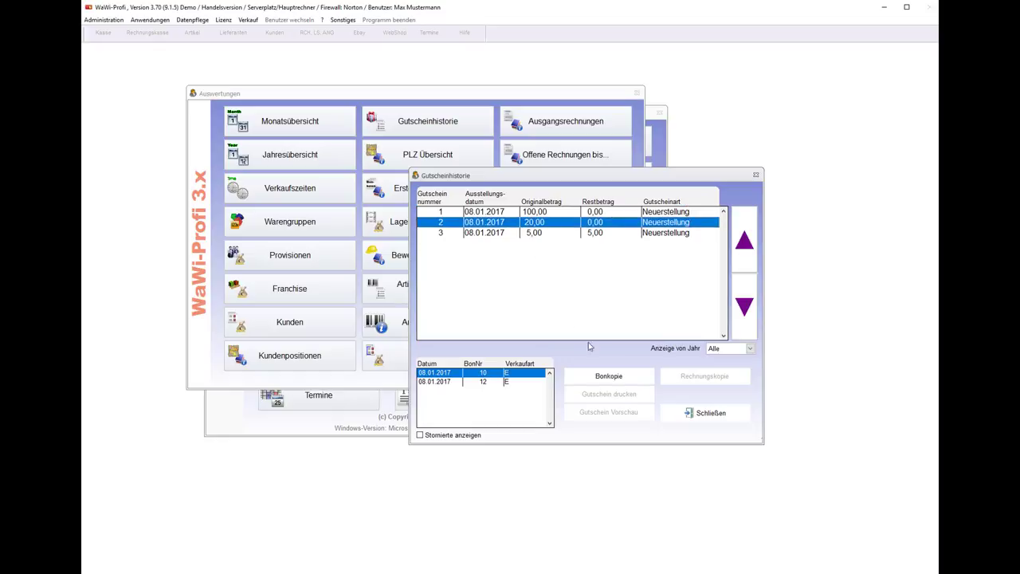
{"action": "left_click", "coordinate": [615, 382]}
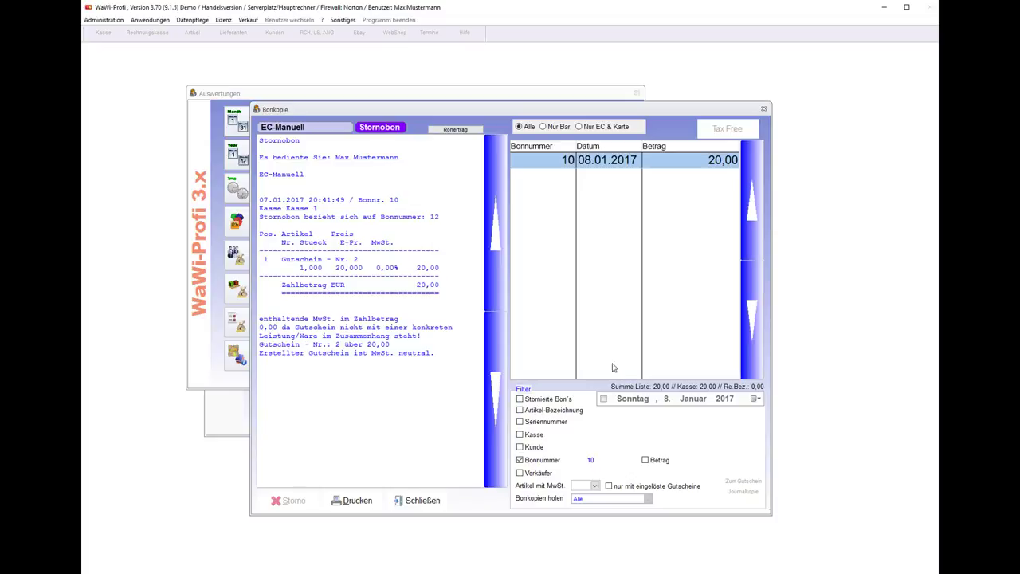
{"action": "left_click", "coordinate": [428, 502]}
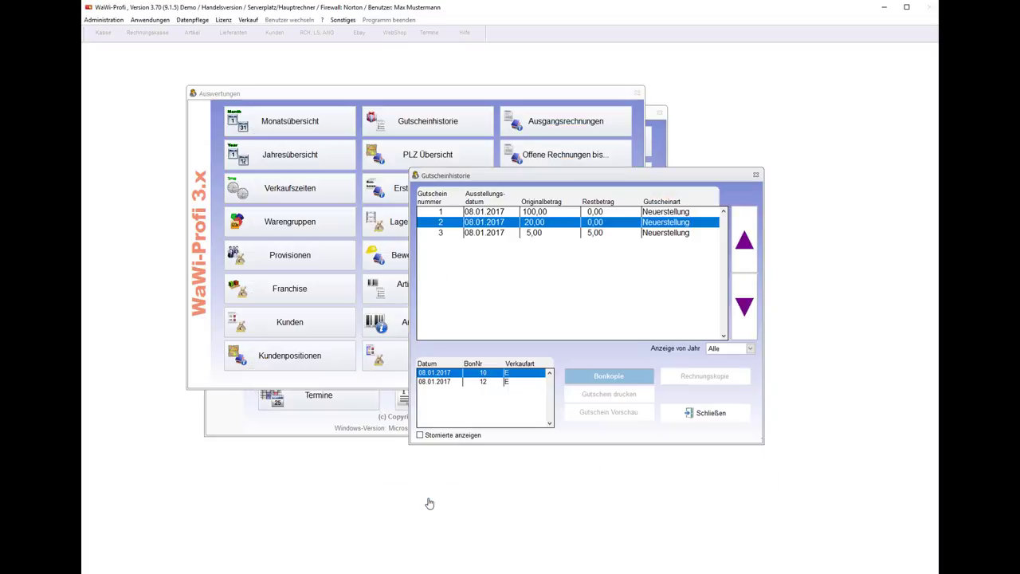